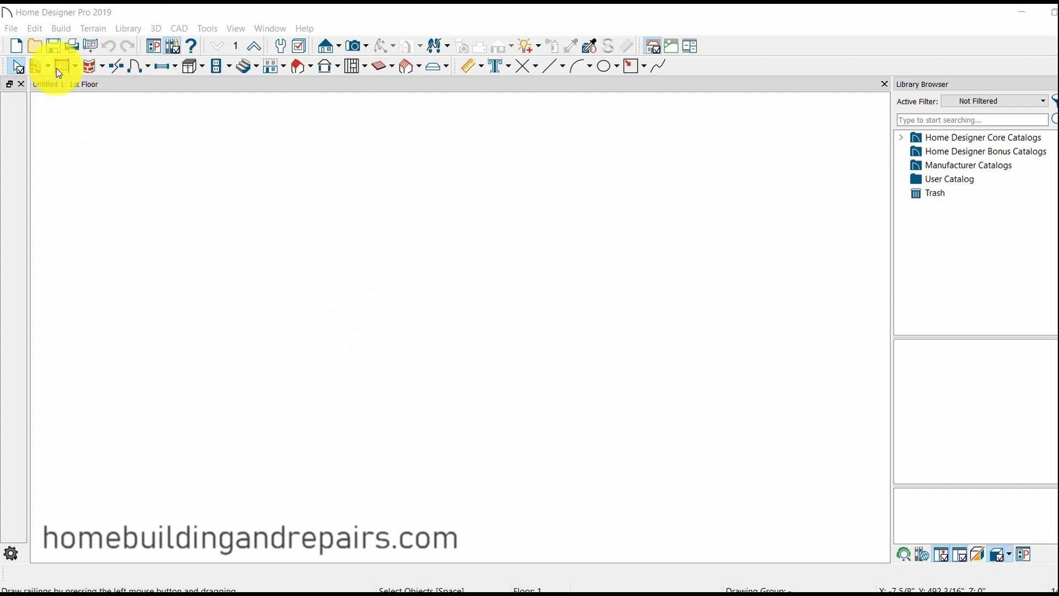
Step: Draw a 21'-11" by 15'-1" rectangular room of exterior walls with an automatic roof
left_click(35, 67)
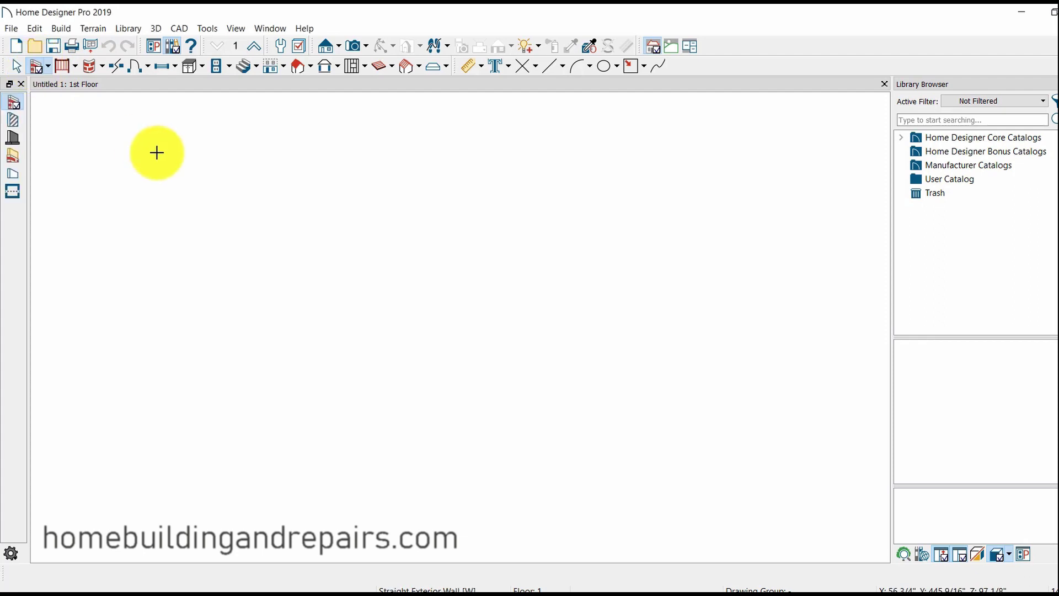
mouse_move(246, 194)
left_mouse_down()
mouse_move(546, 217)
mouse_move(600, 210)
mouse_move(601, 201)
mouse_move(589, 435)
mouse_move(597, 428)
mouse_move(260, 427)
mouse_move(246, 243)
mouse_move(270, 208)
mouse_move(260, 197)
left_mouse_up()
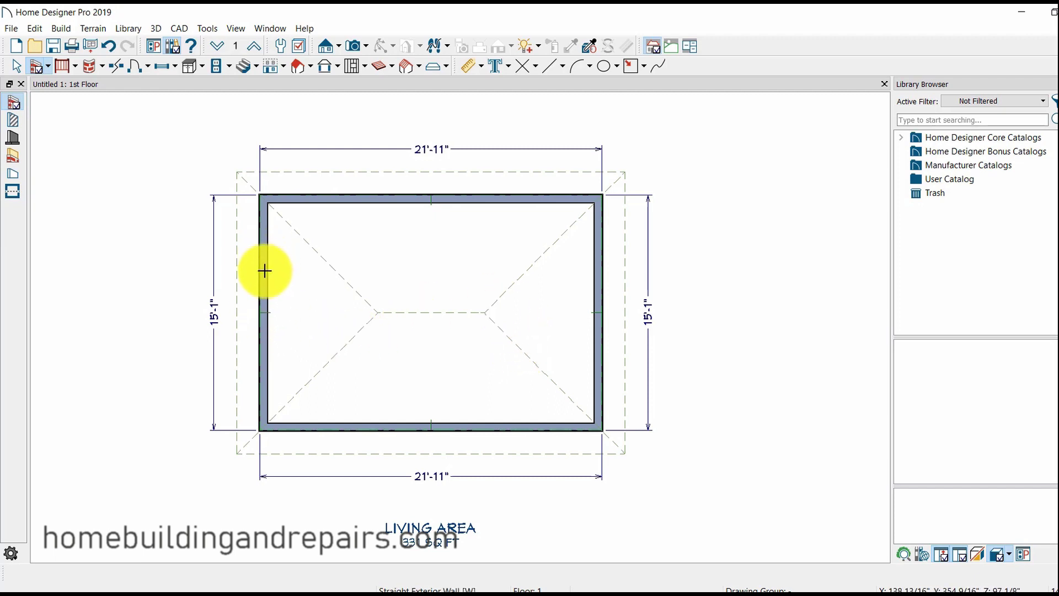
Step: Turn the left, right, bottom and top walls into gable ends
left_click(16, 66)
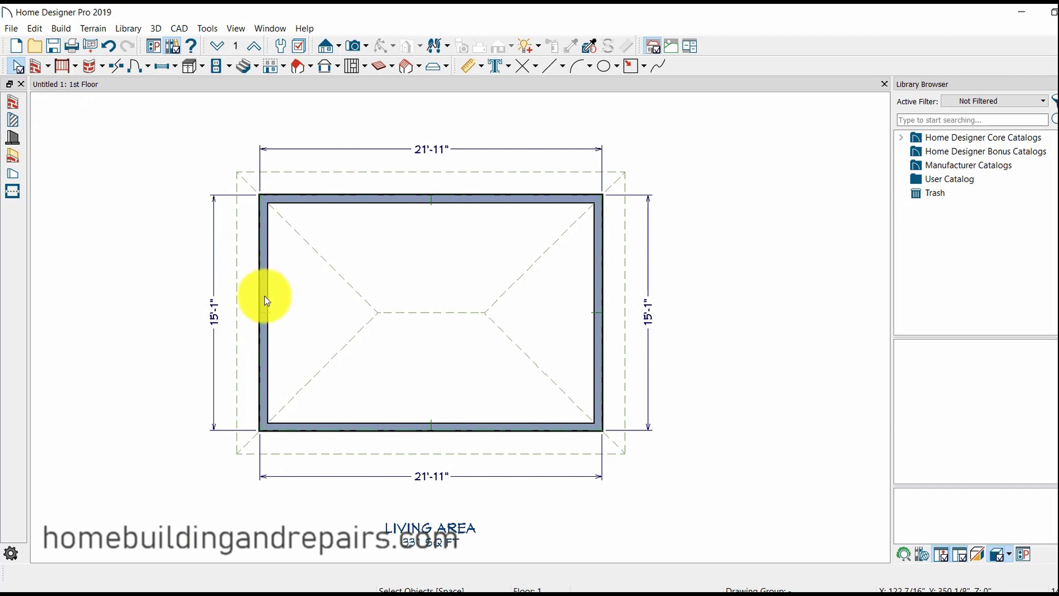
left_click(263, 292)
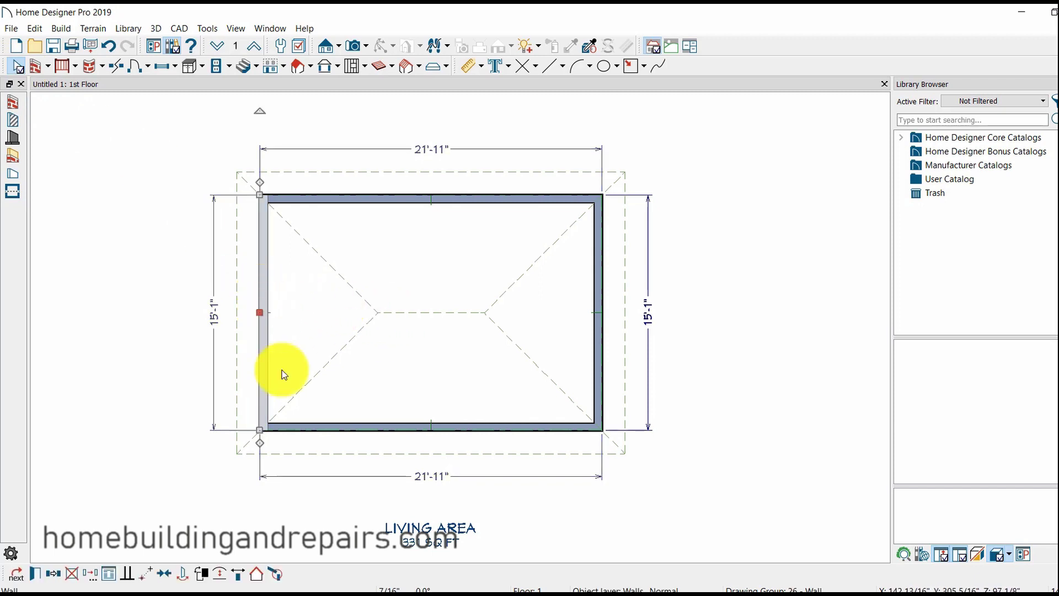
left_click(258, 576)
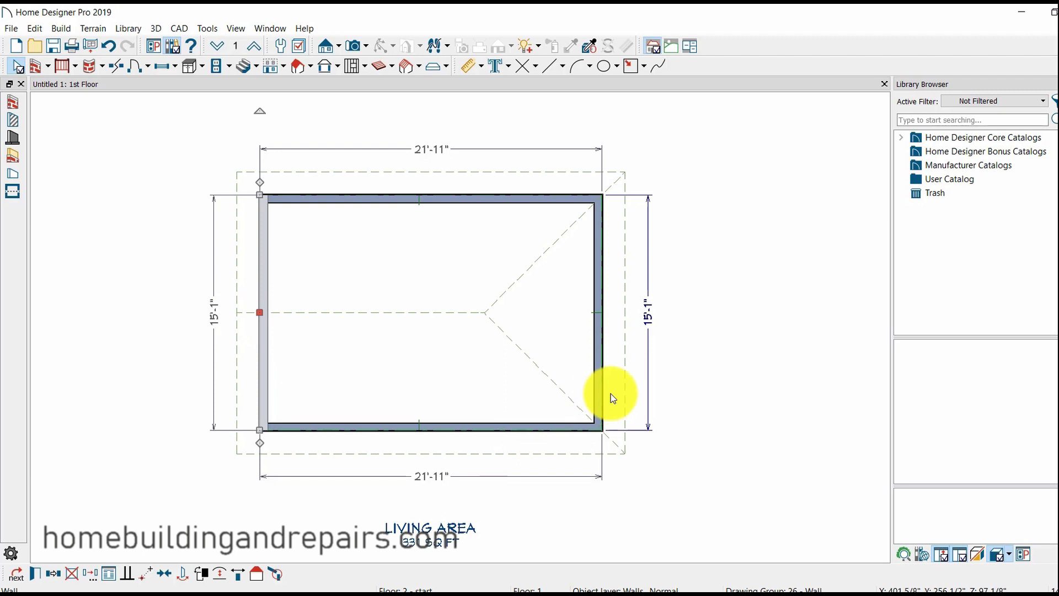
key("Escape")
left_click(600, 348)
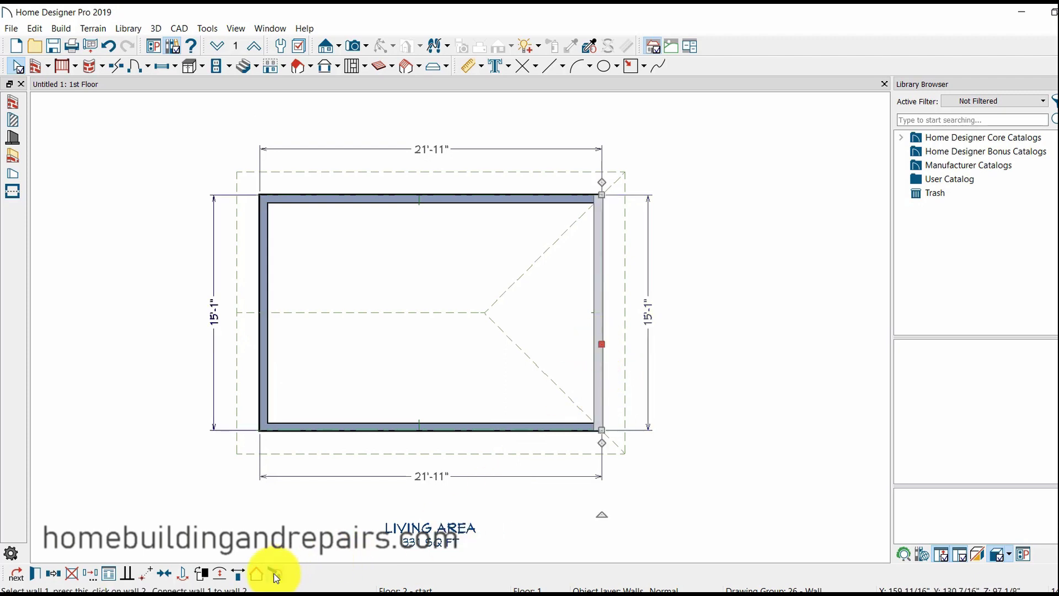
left_click(256, 573)
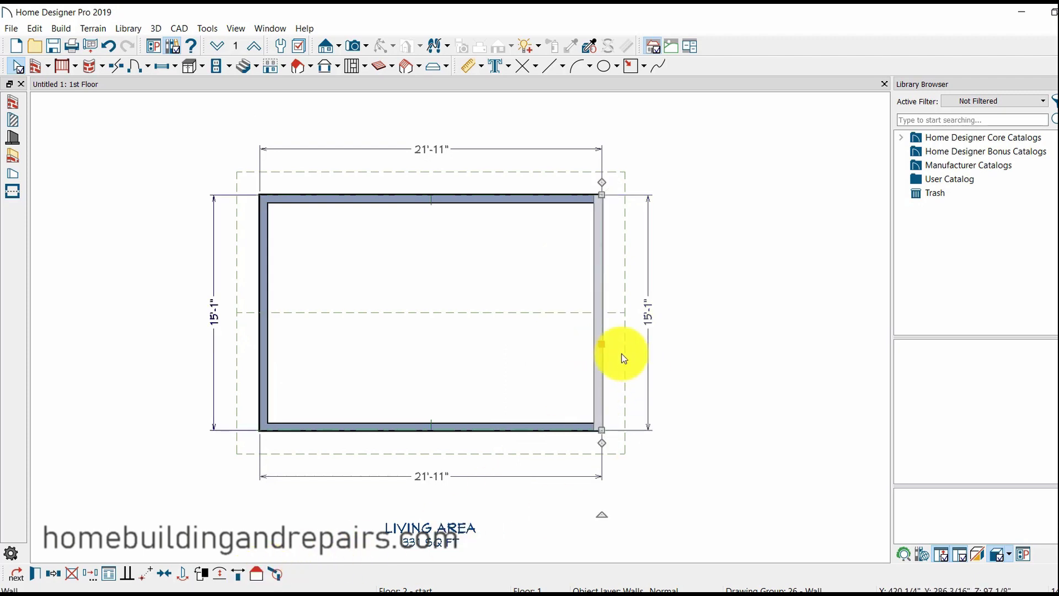
left_click(459, 429)
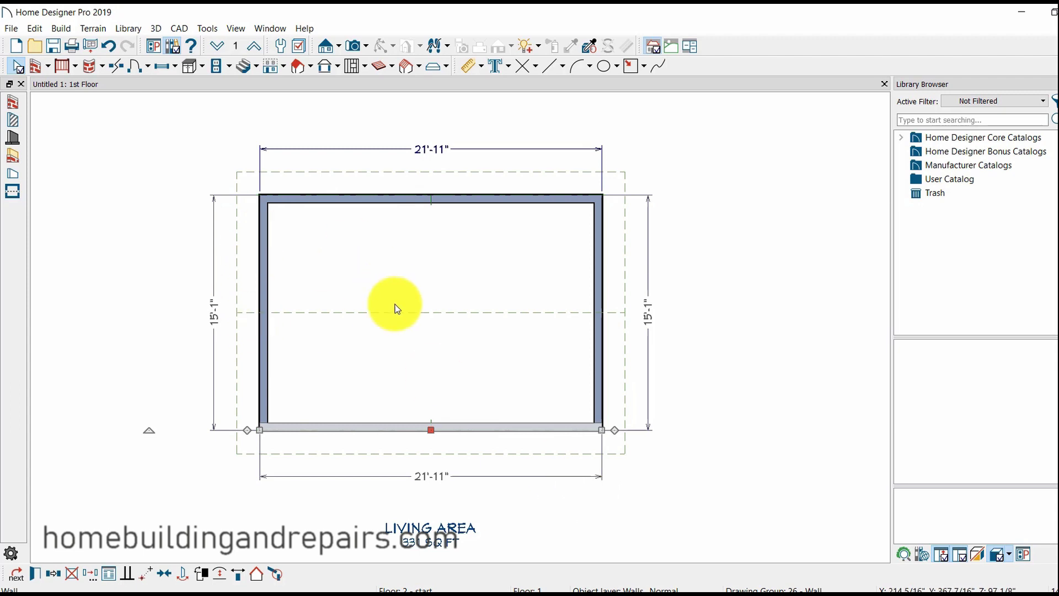
left_click(257, 574)
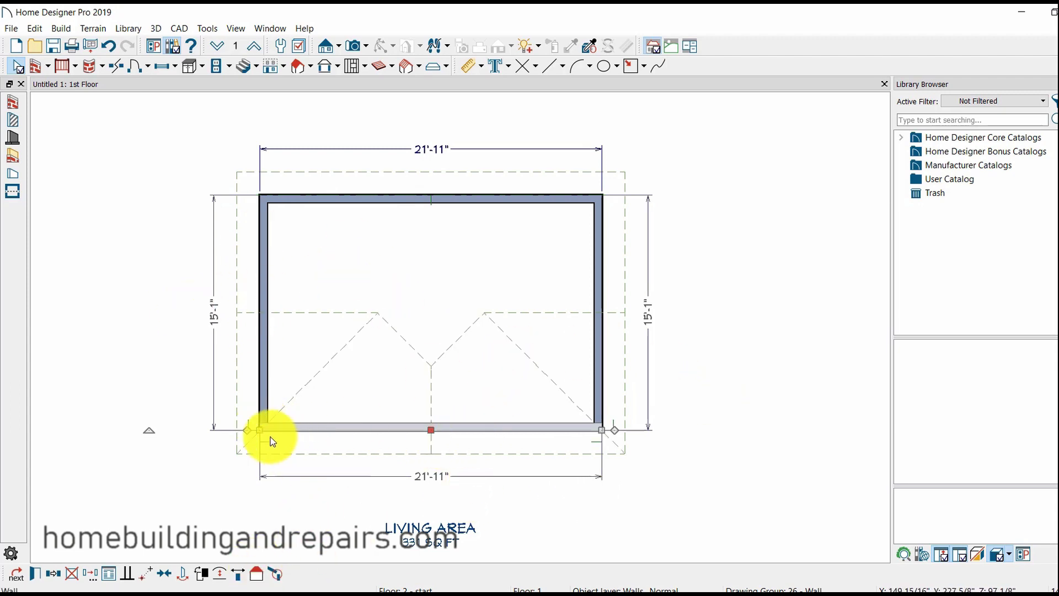
left_click(426, 205)
left_click(257, 574)
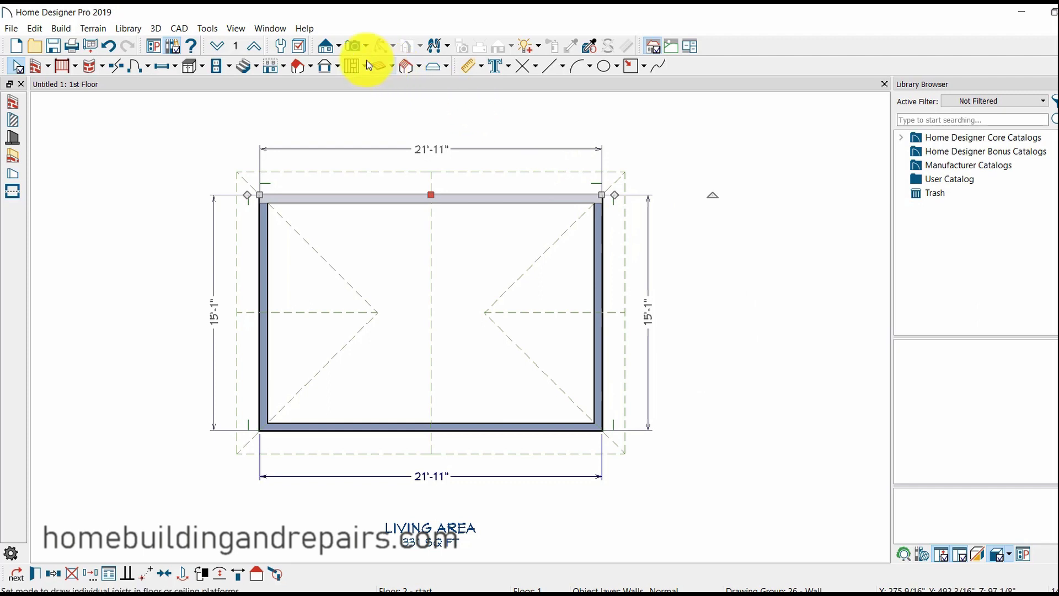
Step: Open a Perspective Full Overview camera and orbit it to inspect the crossing gables
left_click(364, 45)
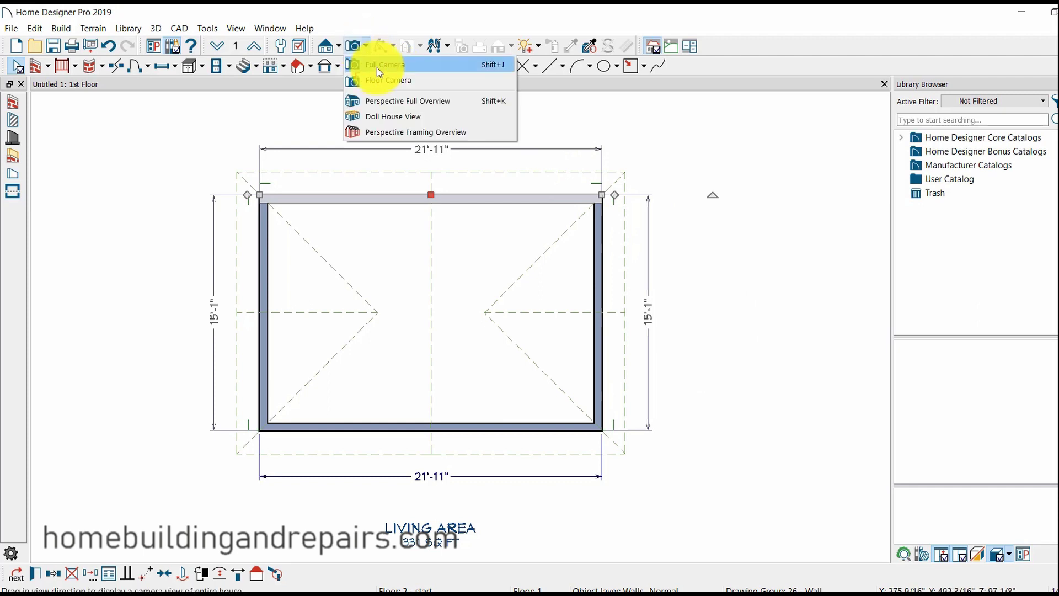
left_click(381, 103)
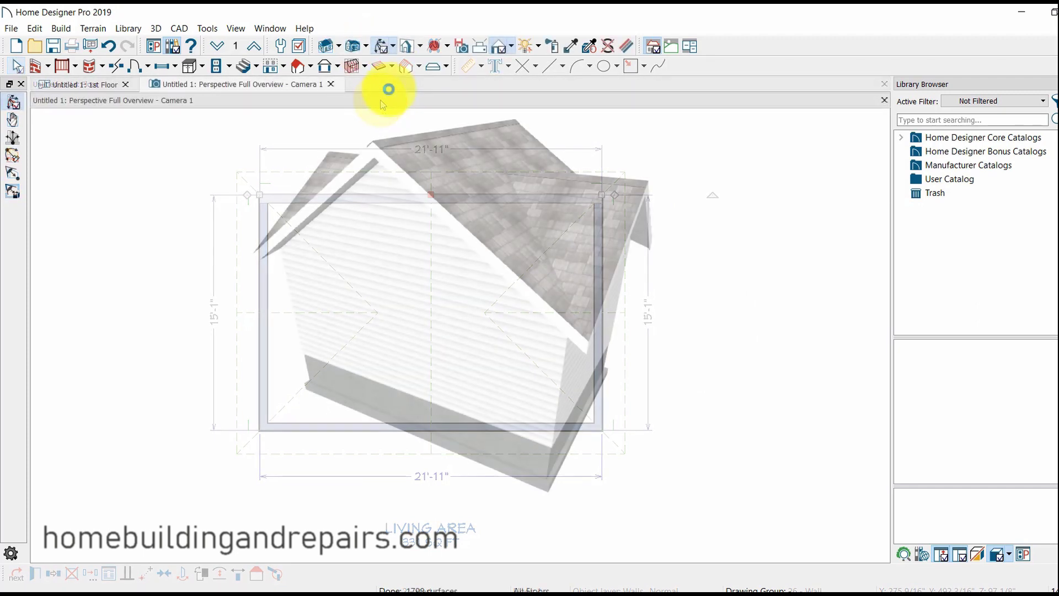
left_click_drag(460, 195, 555, 385)
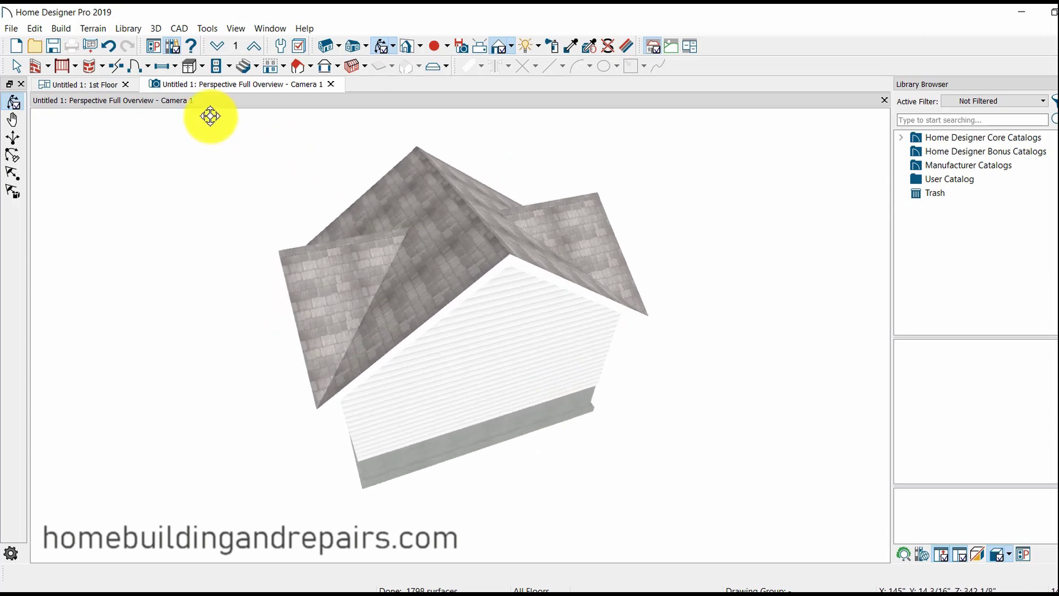
Step: Close the 3D view without saving and remove the gables from the top and bottom walls
left_click(126, 84)
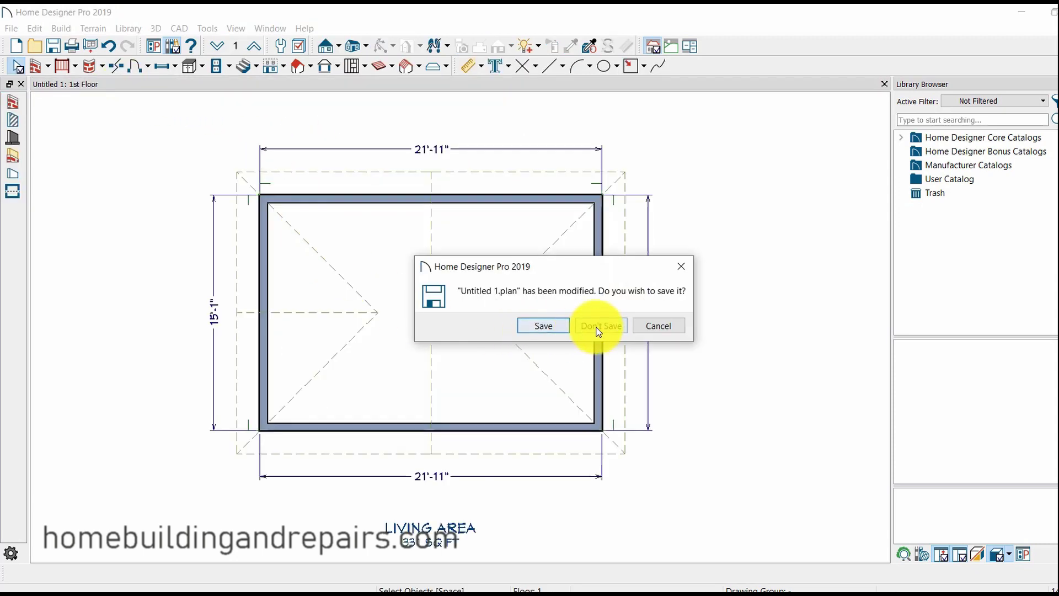
left_click(662, 324)
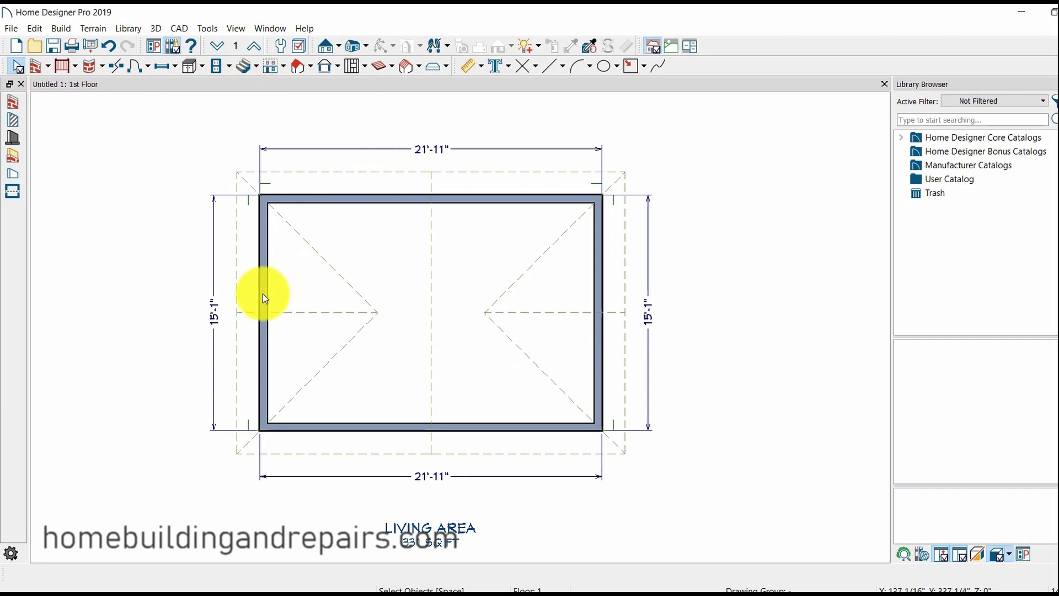
left_click(410, 200)
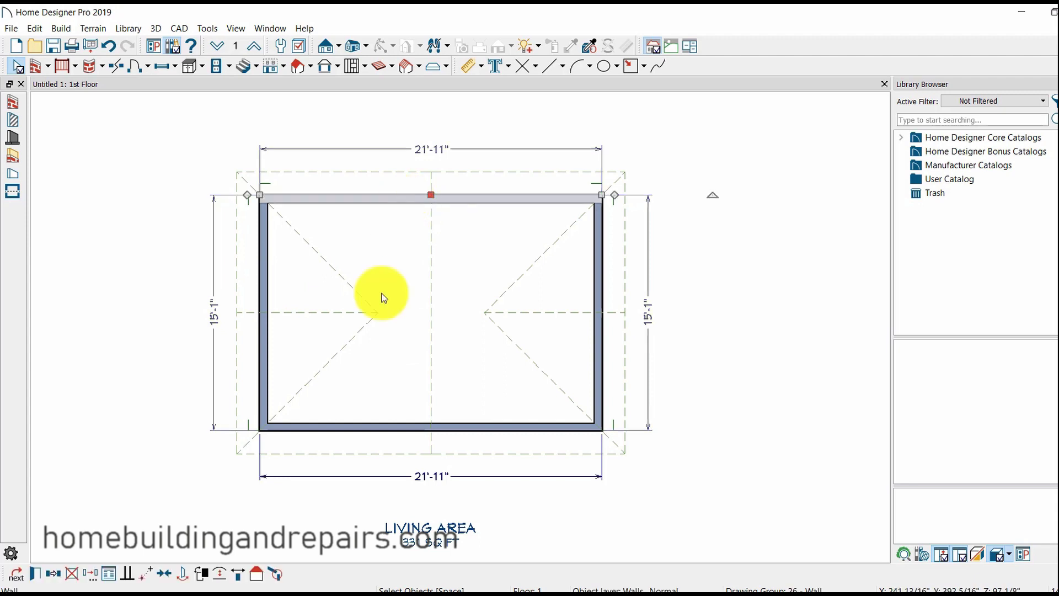
left_click(257, 573)
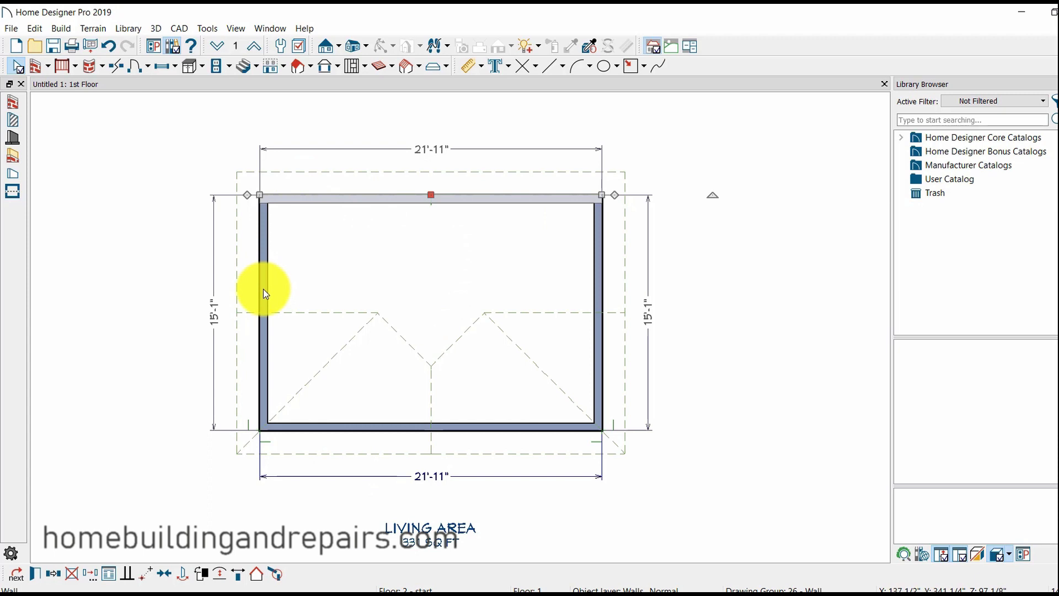
left_click(401, 429)
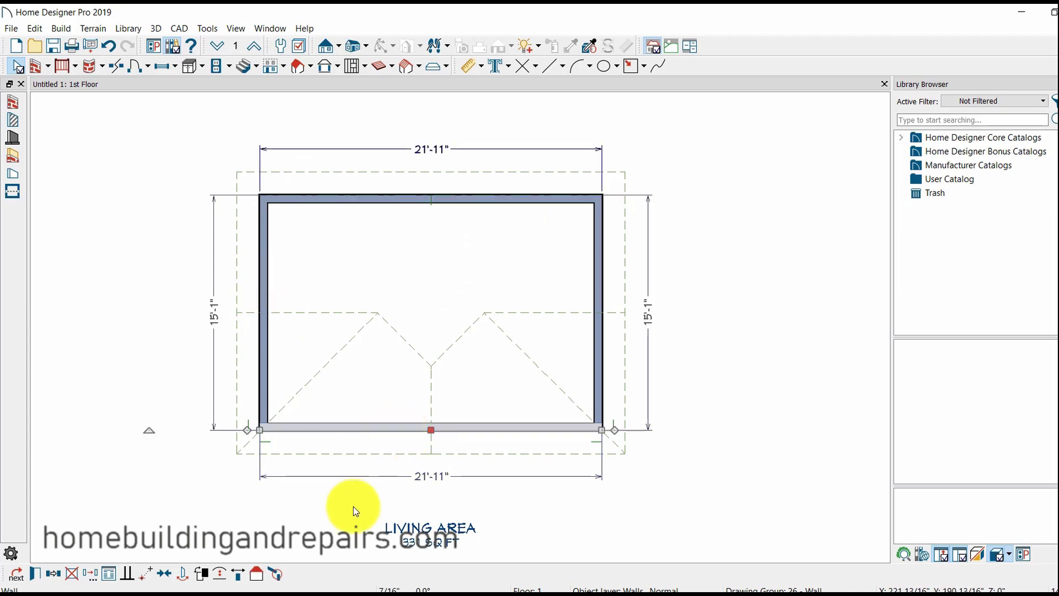
left_click(256, 575)
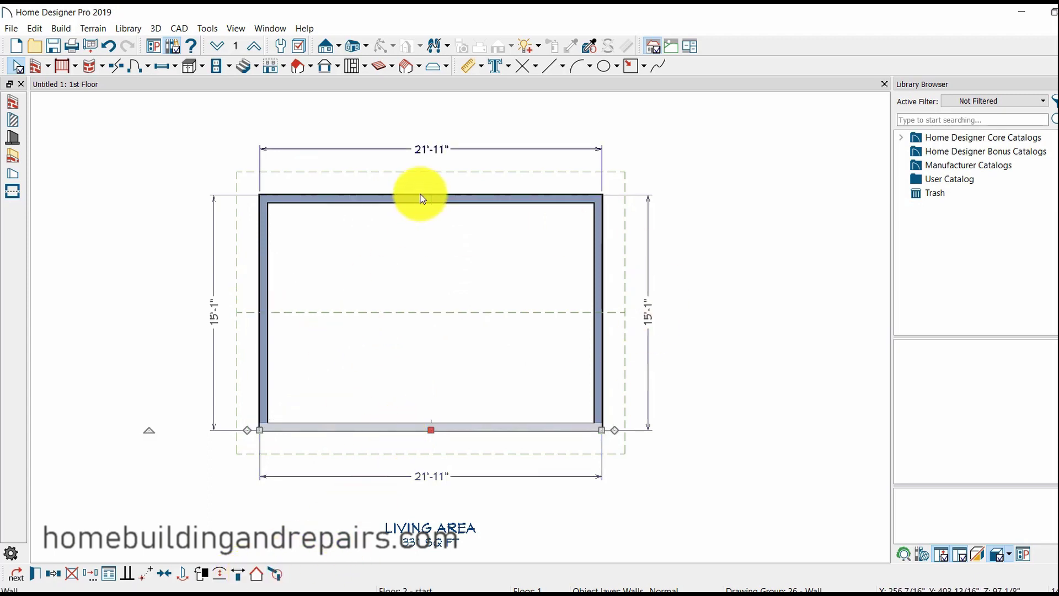
Step: Open a Perspective Full Overview and orbit to show the gable end and long side
left_click(364, 46)
left_click(386, 100)
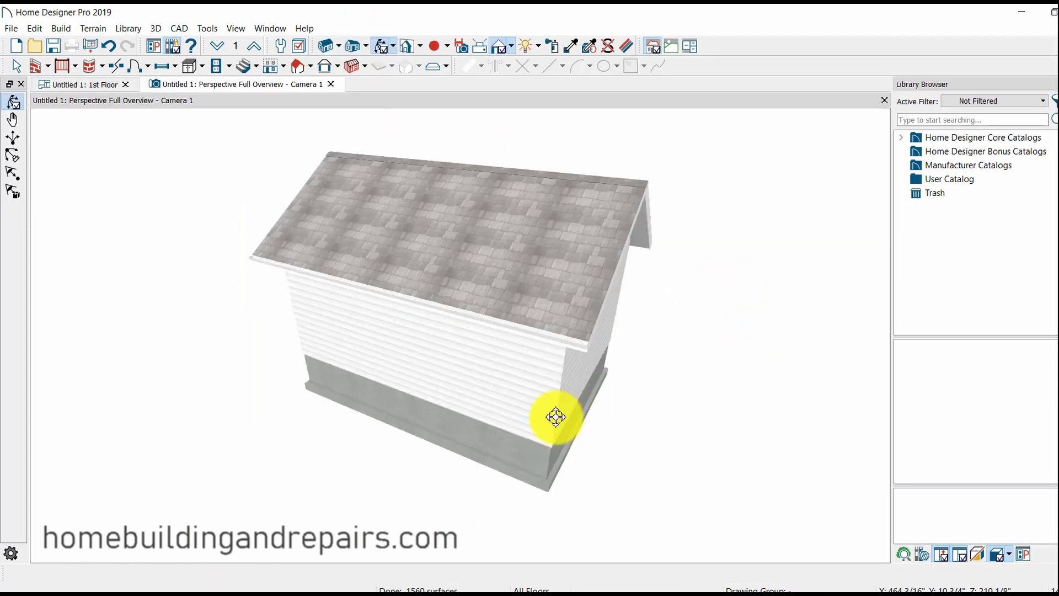
left_click_drag(555, 417, 321, 373)
left_click_drag(482, 378, 288, 310)
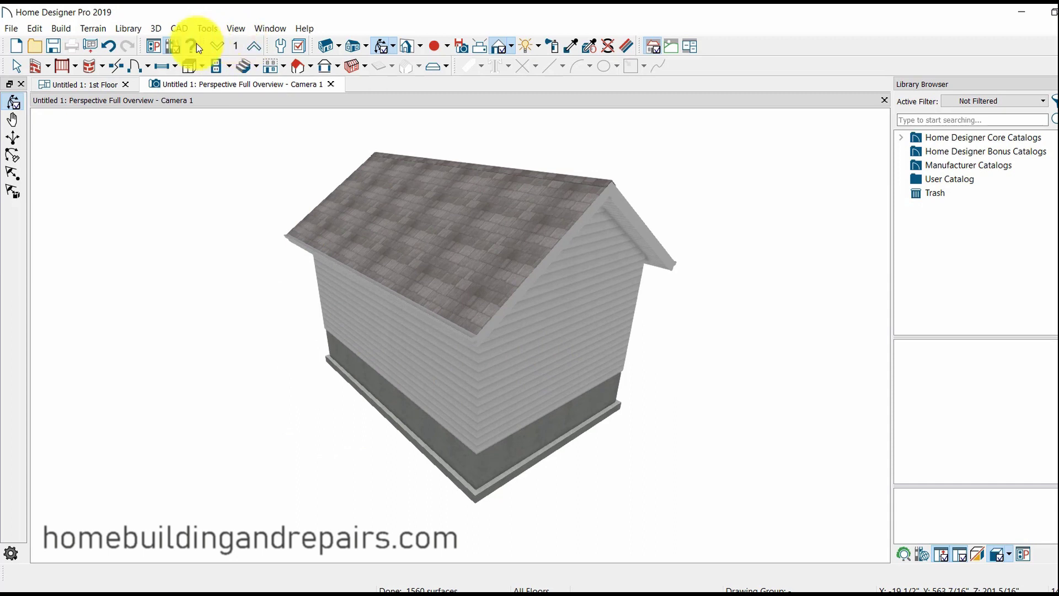
Step: In Roof Defaults, enable automatic roof rebuilding, set 36-inch eaves and apply
left_click(282, 49)
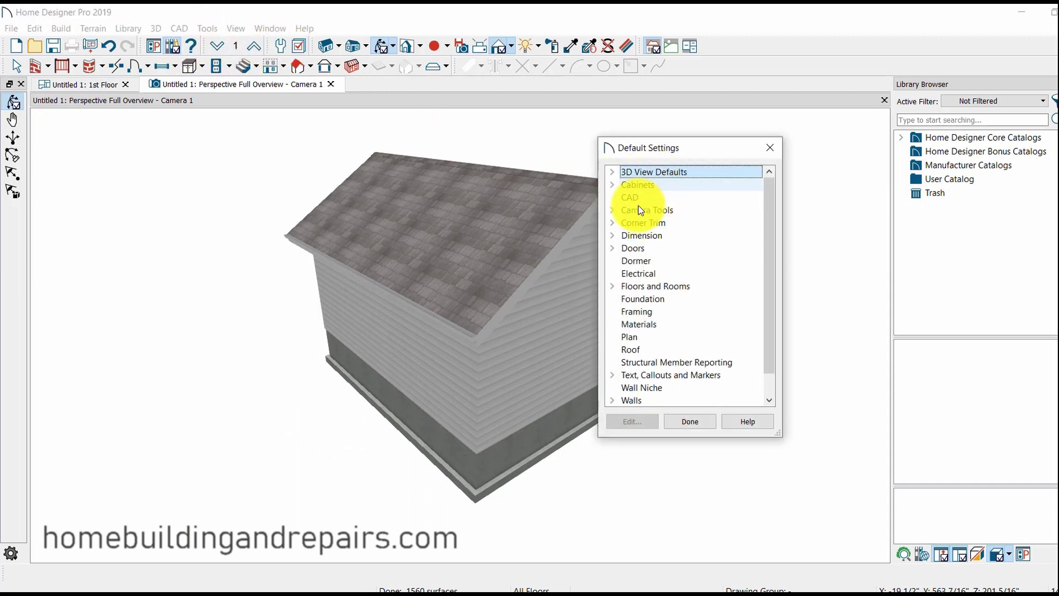
left_click(635, 349)
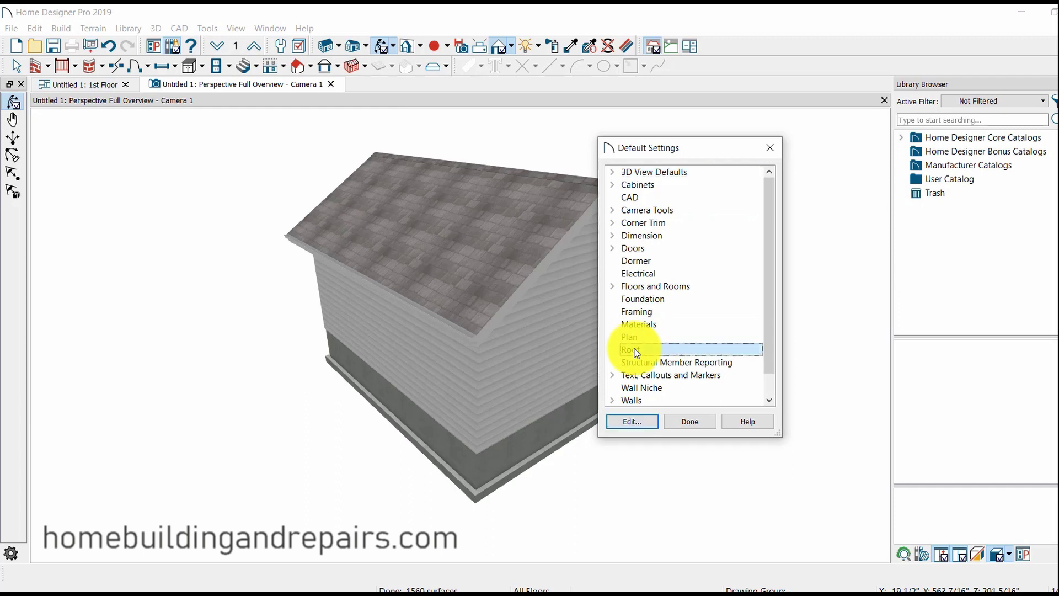
double_click(635, 351)
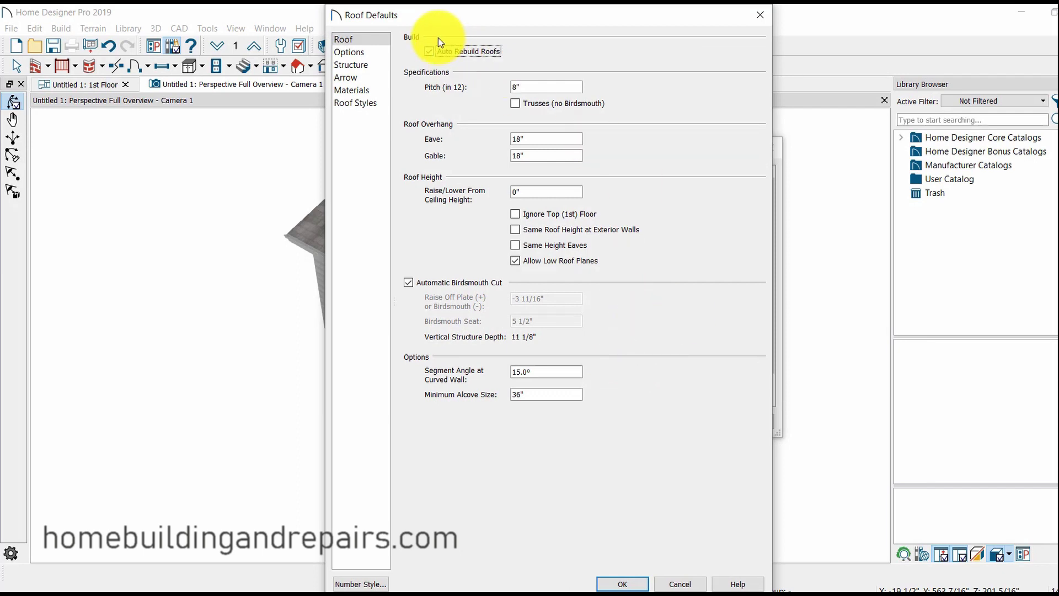
left_click(429, 52)
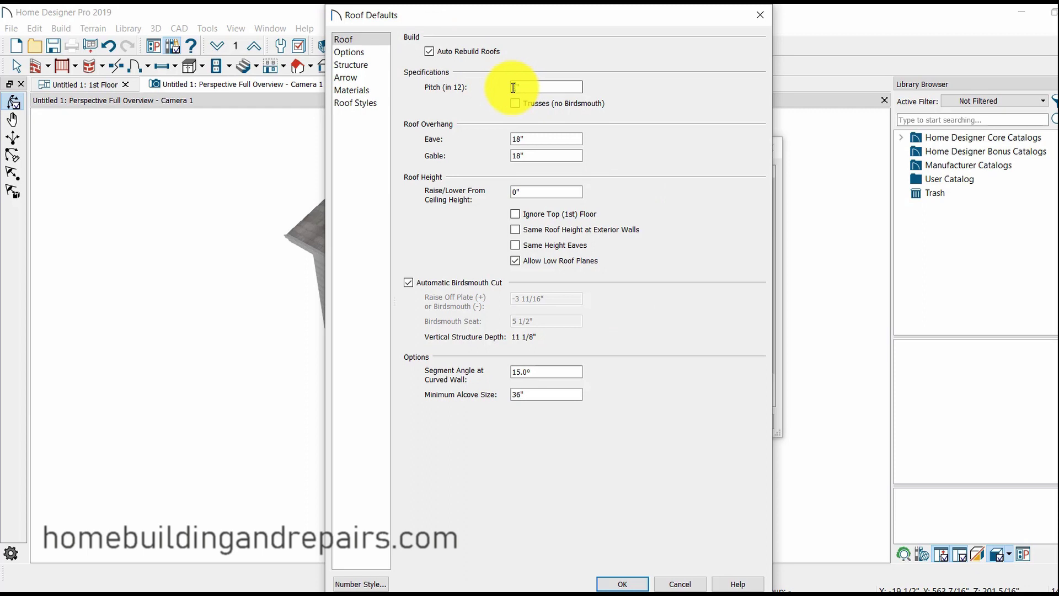
type("4")
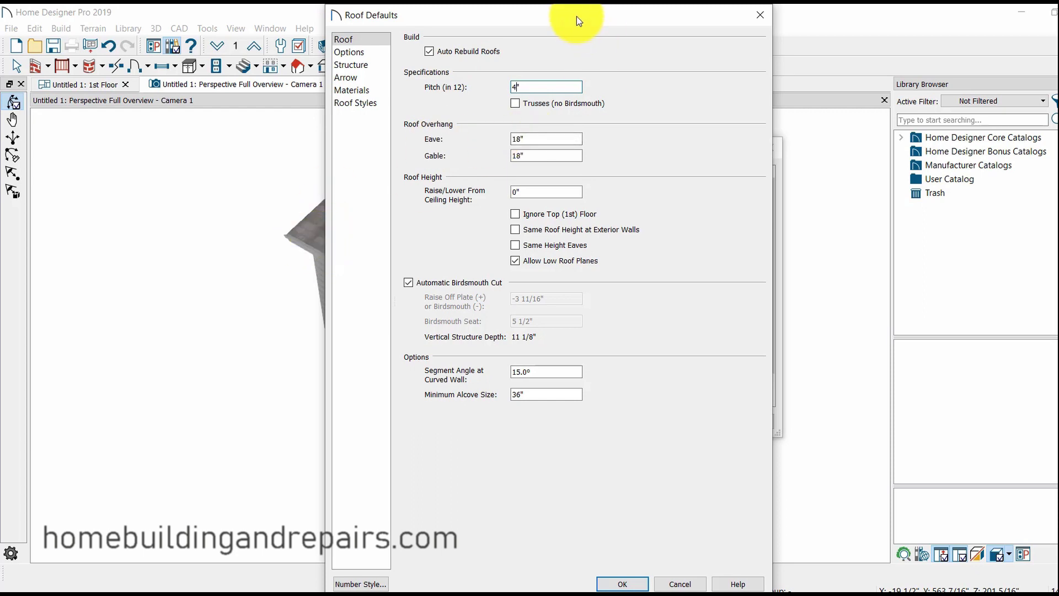
left_click_drag(577, 15, 801, 17)
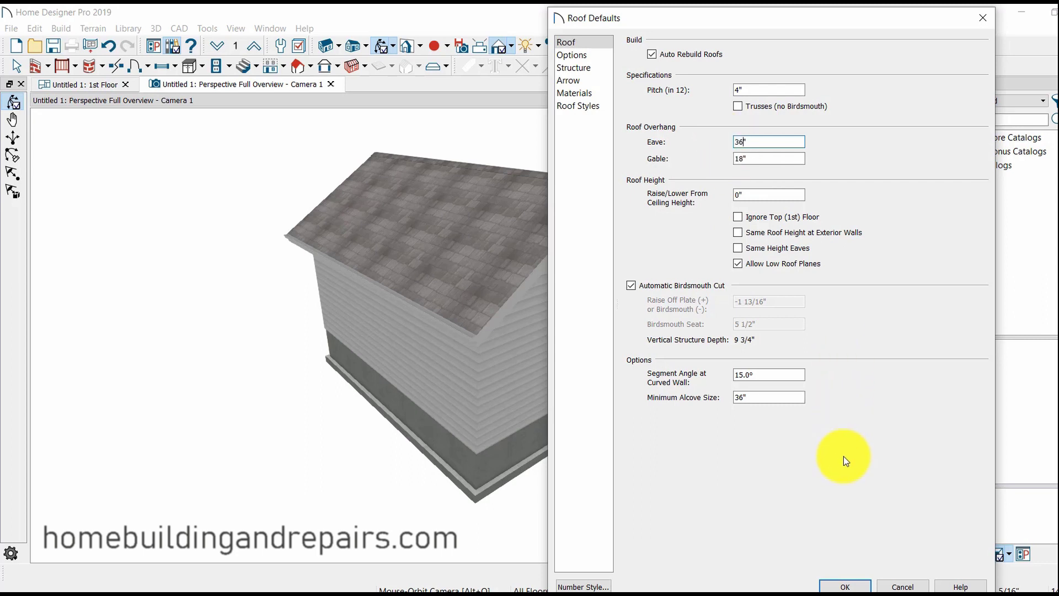
left_click(845, 587)
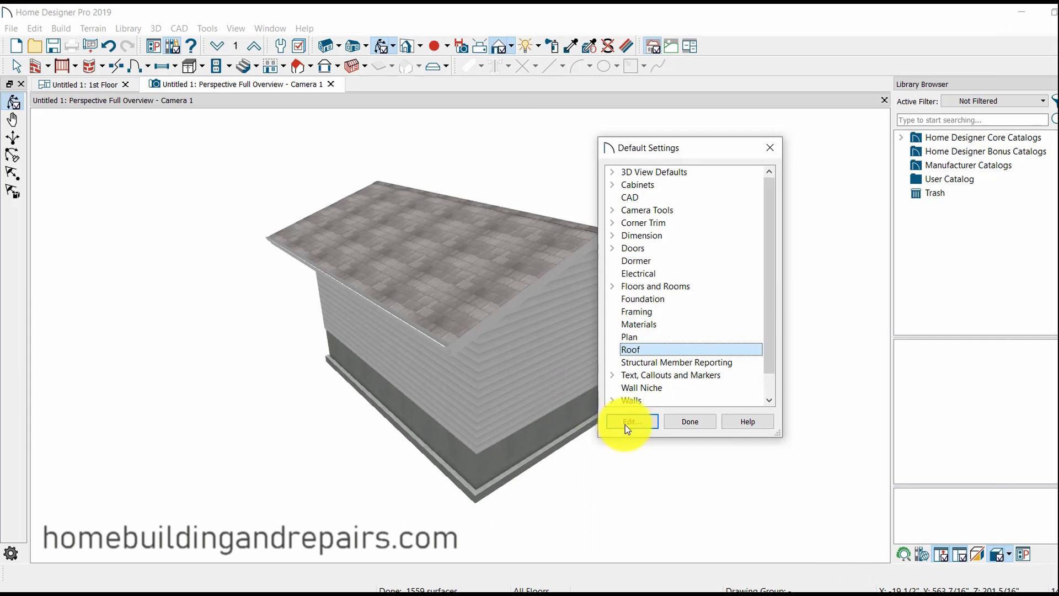
left_click_drag(714, 152, 870, 169)
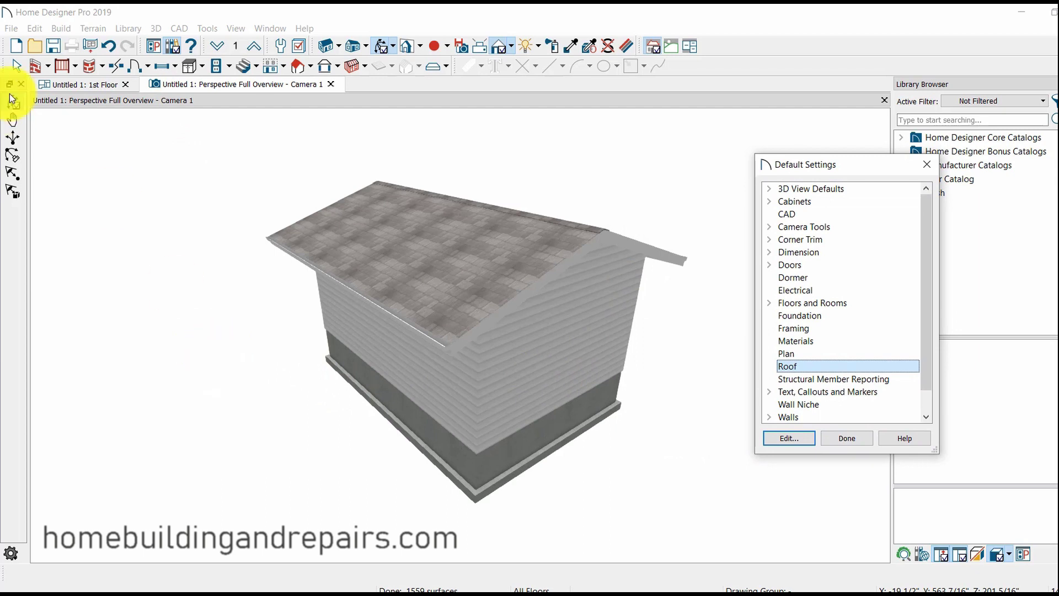
left_click(244, 379)
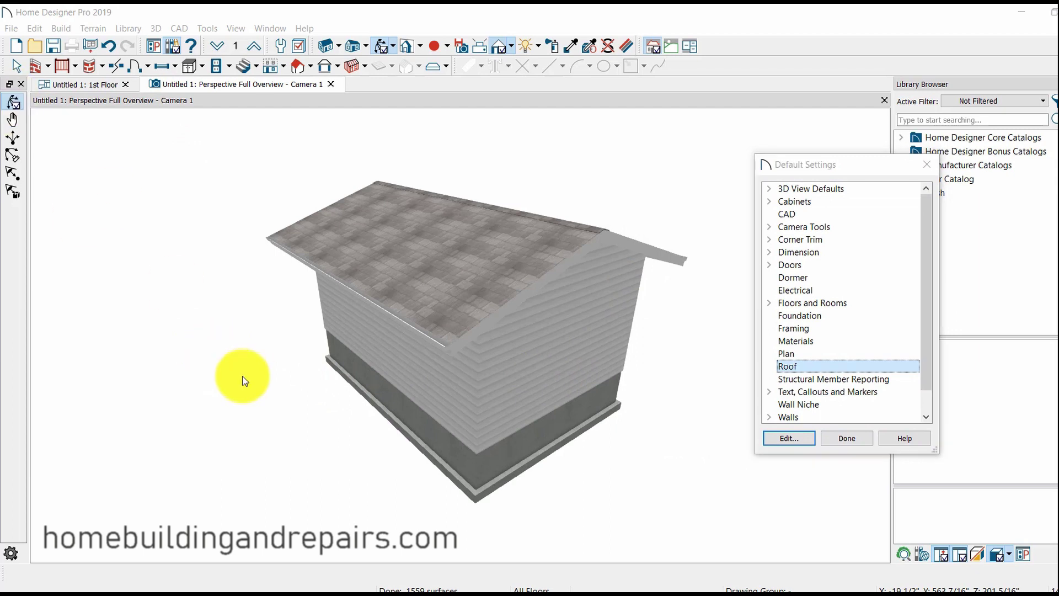
Step: Close Default Settings and orbit to view the deep overhangs from the gable end and side
left_click(846, 438)
left_click_drag(353, 452, 597, 384)
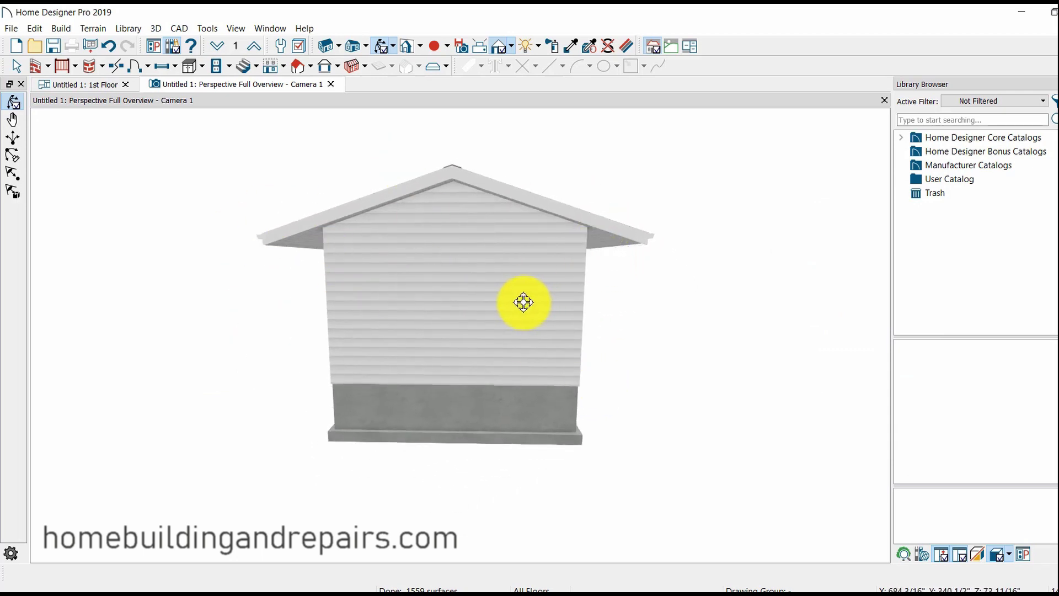
left_click_drag(633, 246, 574, 244)
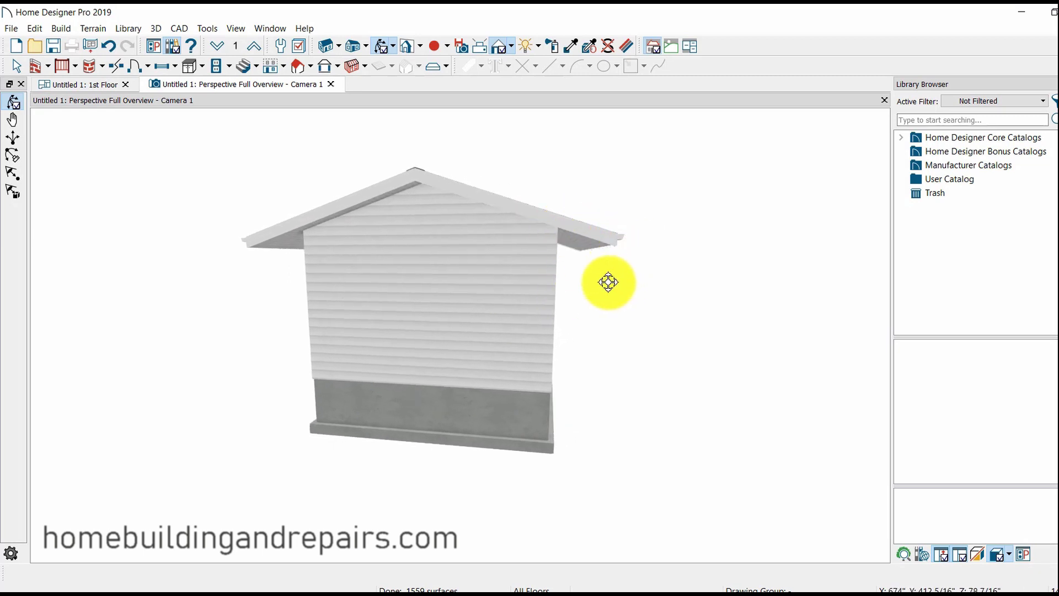
left_click_drag(608, 282, 463, 272)
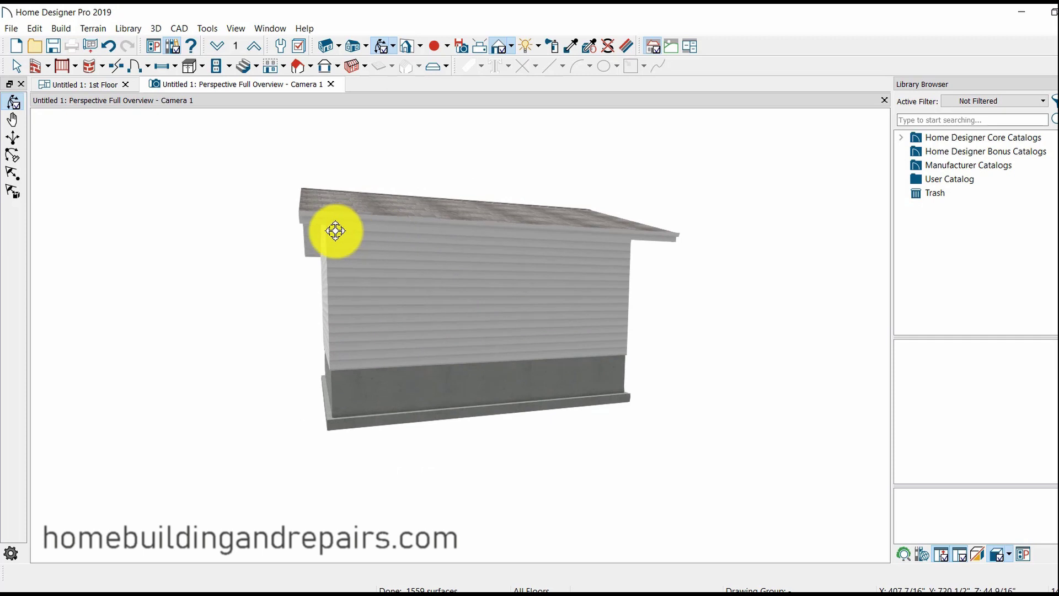
left_click_drag(335, 231, 326, 229)
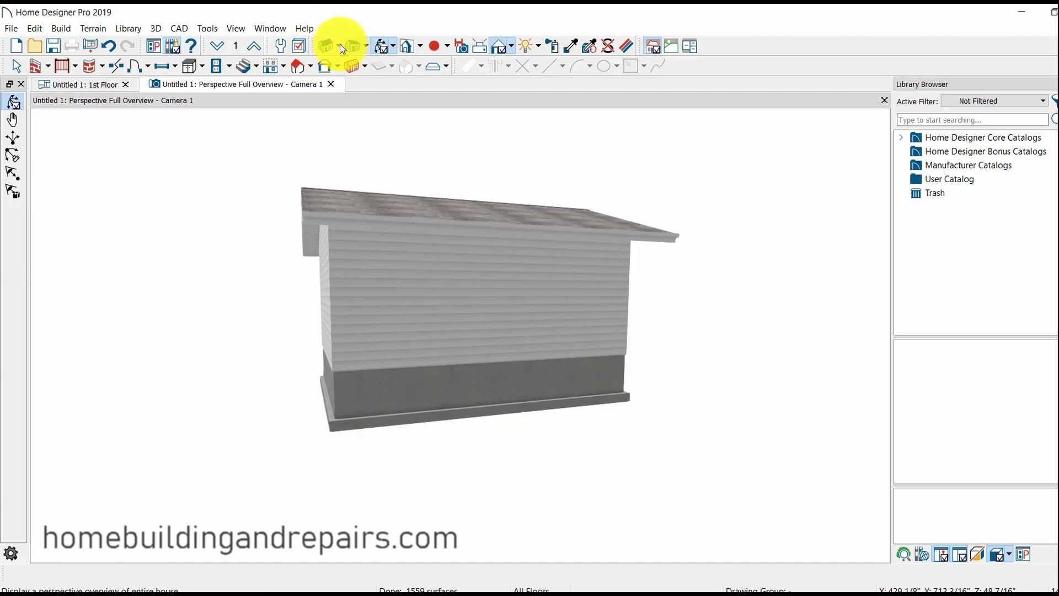
Step: Set the Roof component material to Copper Shingle - Full Patina in Roof Defaults
left_click(282, 45)
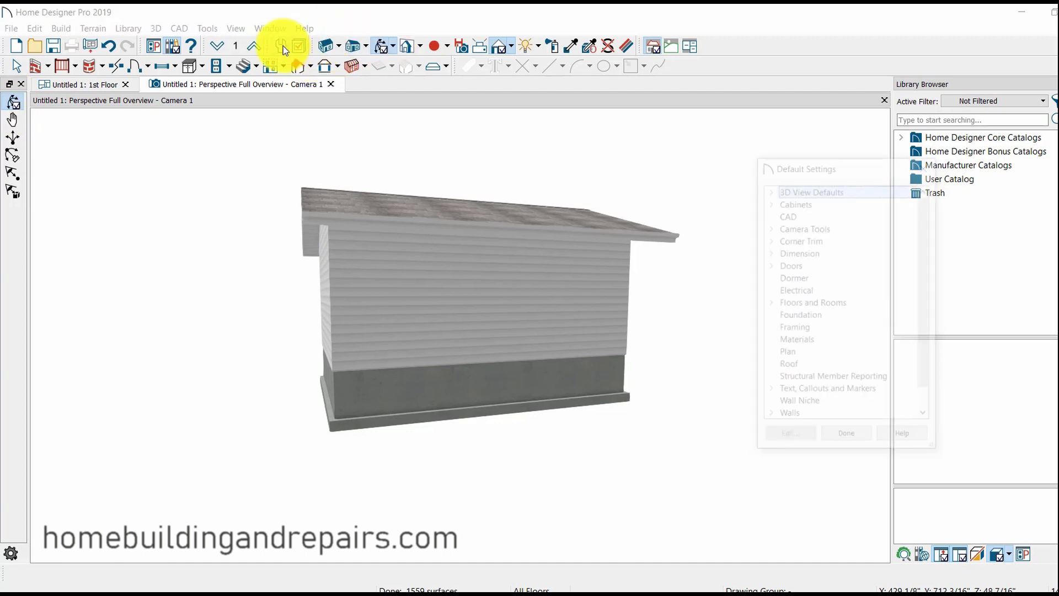
left_click(795, 367)
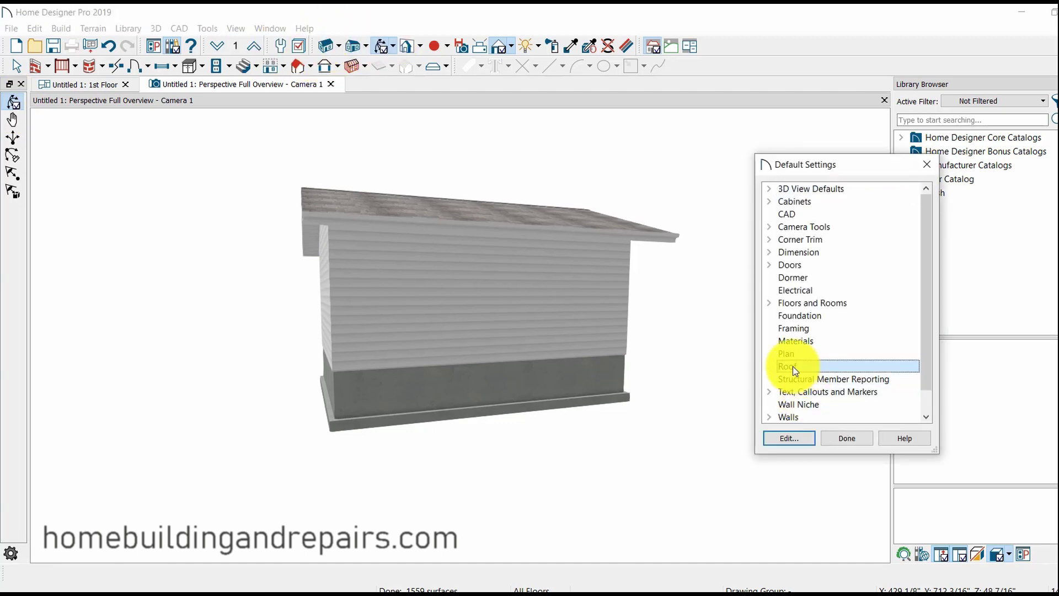
double_click(794, 367)
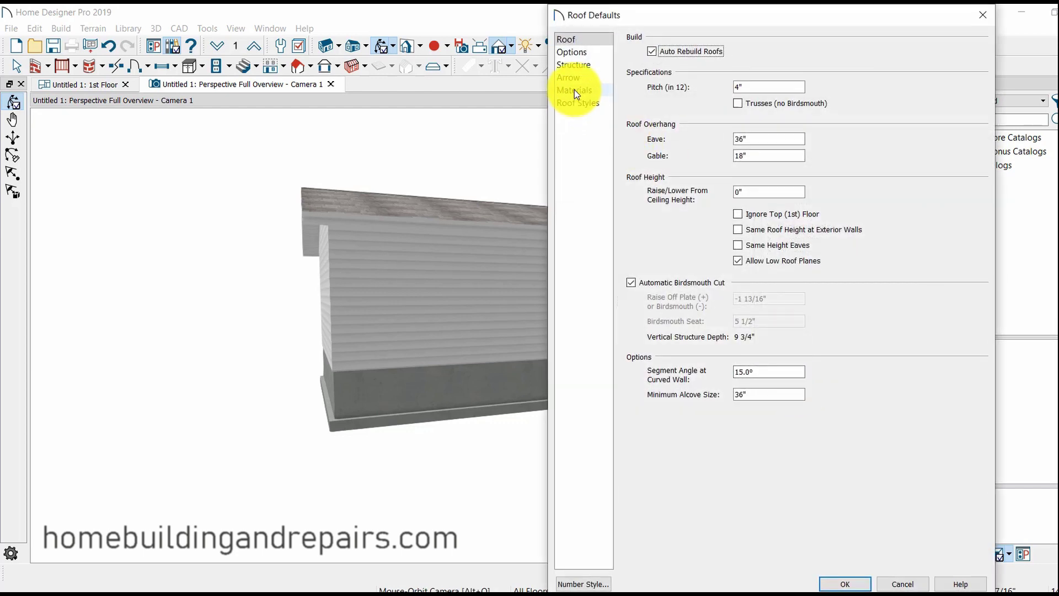
left_click(574, 91)
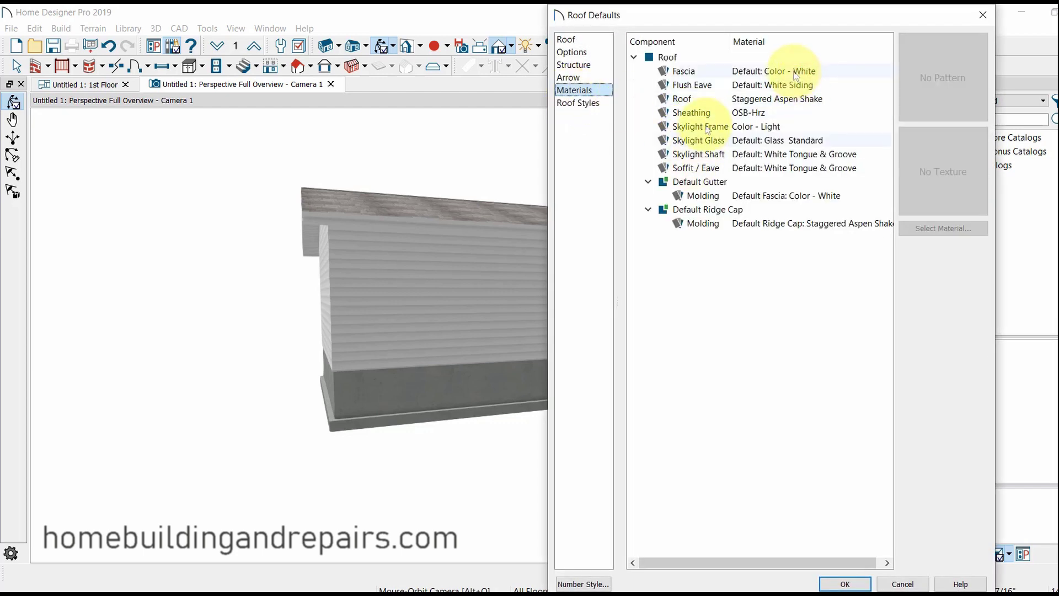
left_click(752, 103)
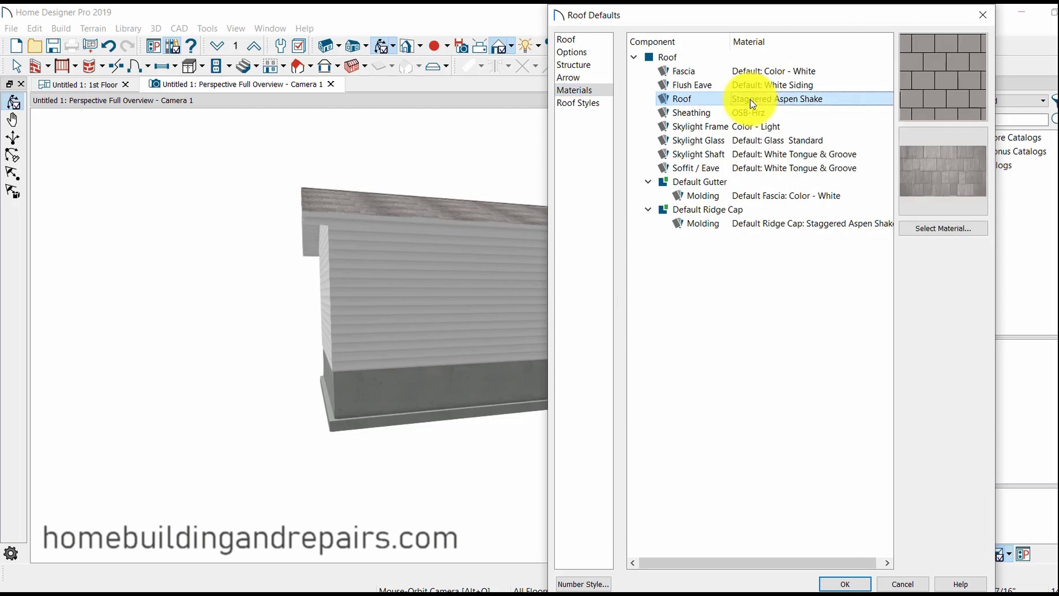
left_click(935, 232)
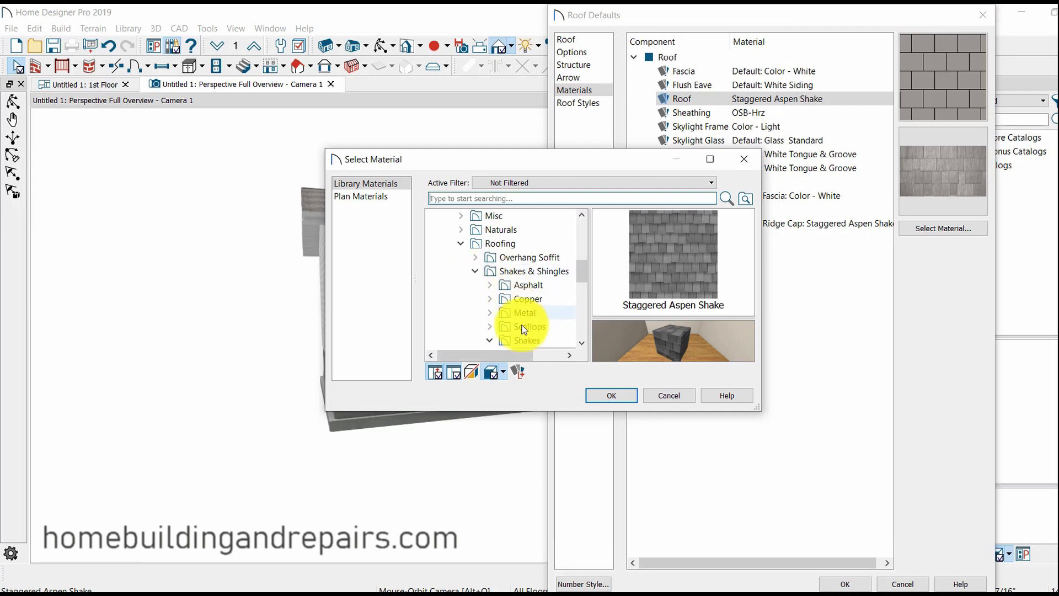
left_click(490, 299)
left_click(549, 313)
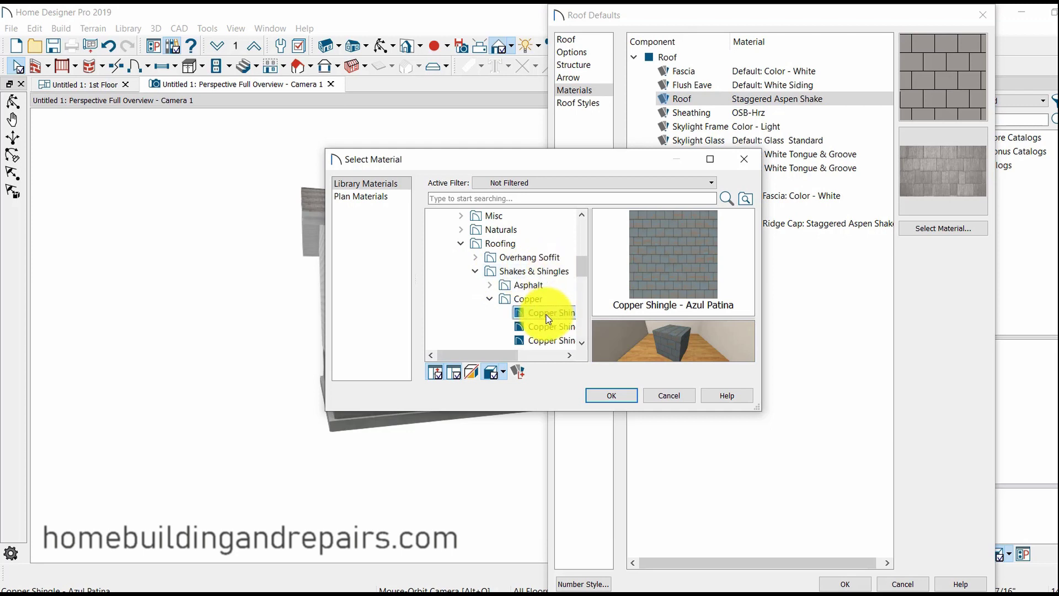
left_click_drag(641, 360, 618, 400)
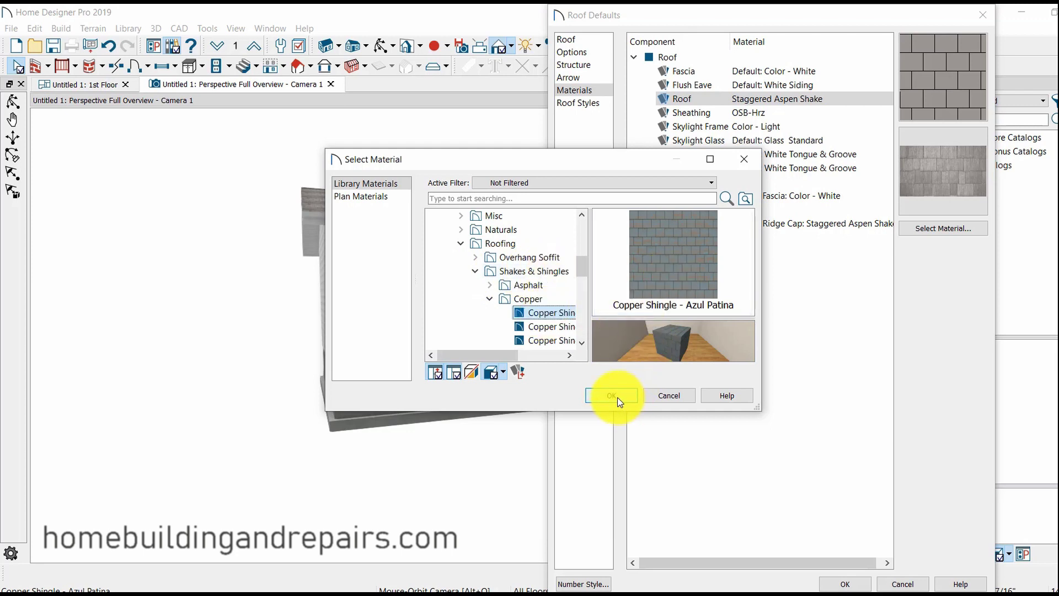
left_click(549, 330)
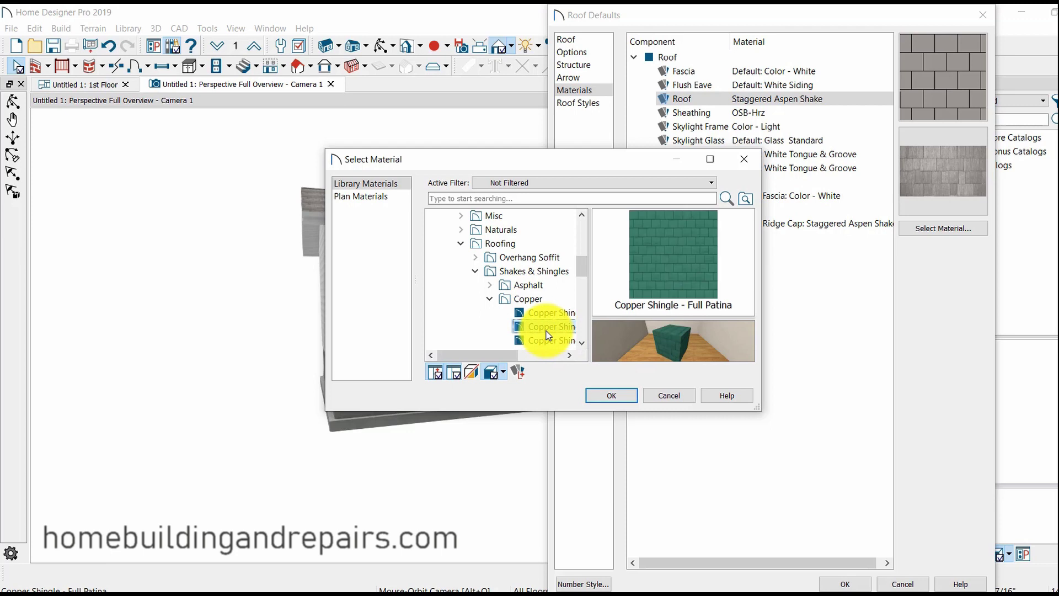
left_click(612, 395)
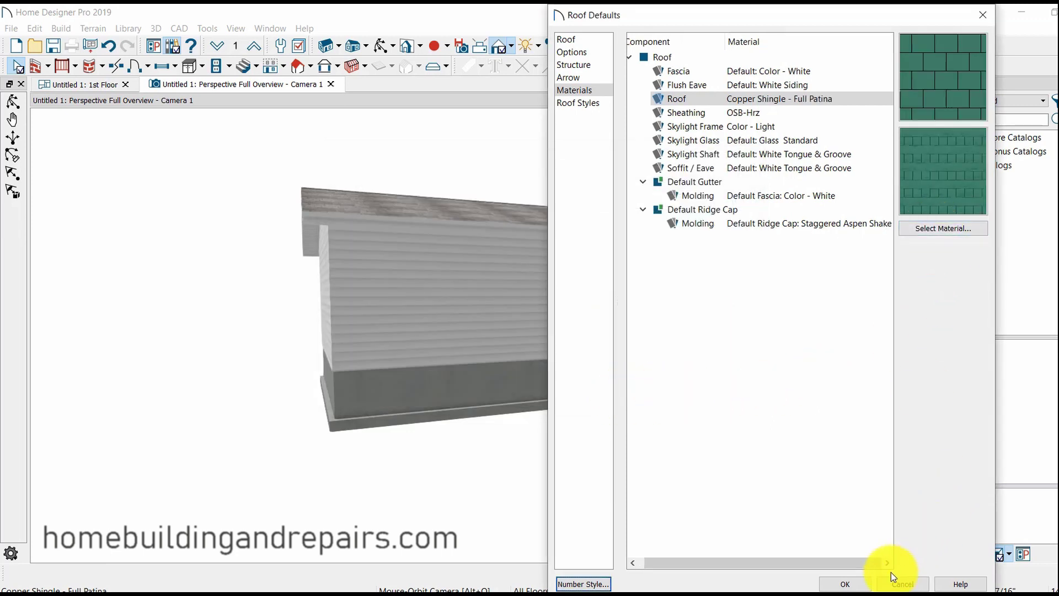
left_click(847, 584)
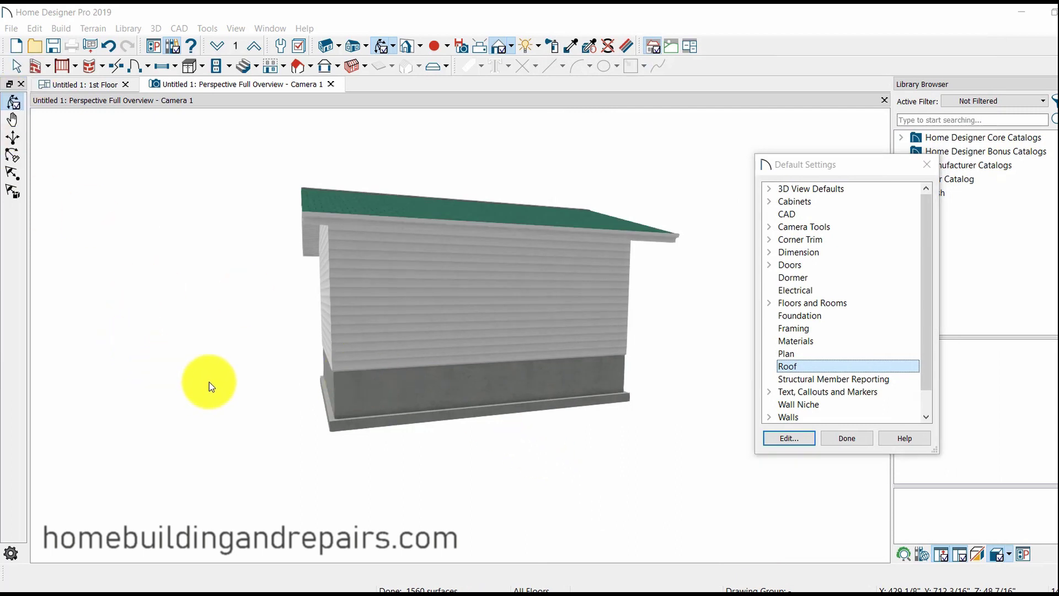
Step: Close Default Settings and orbit to view the green copper roof from above
left_click(865, 441)
left_click_drag(227, 362, 479, 515)
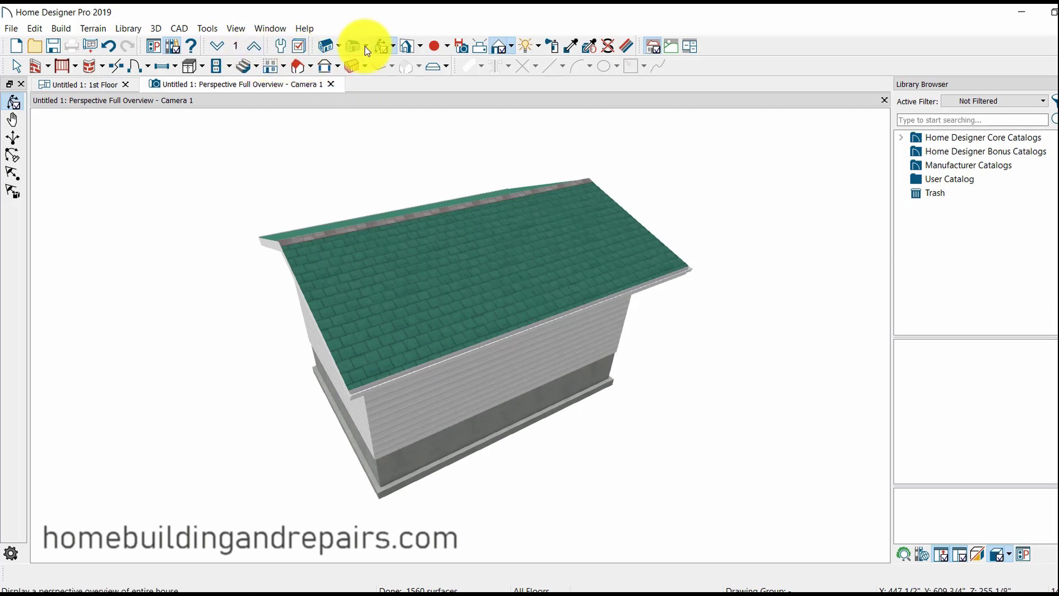
Step: Set the Ridge Cap Molding material to Copper Shingle - Full Patina in Roof Defaults
left_click(282, 49)
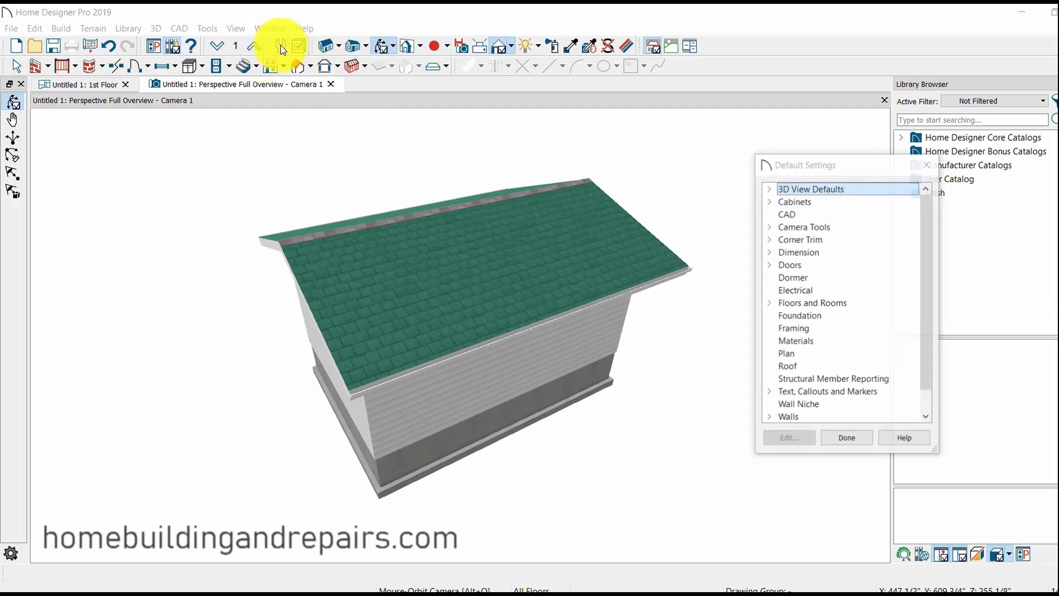
double_click(796, 367)
left_click(571, 92)
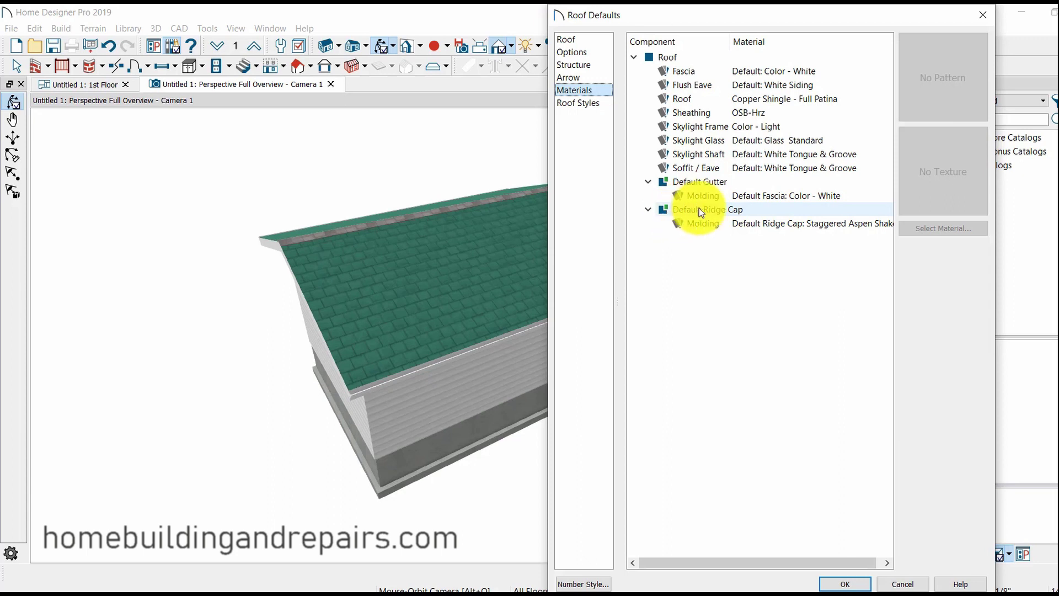
left_click(761, 225)
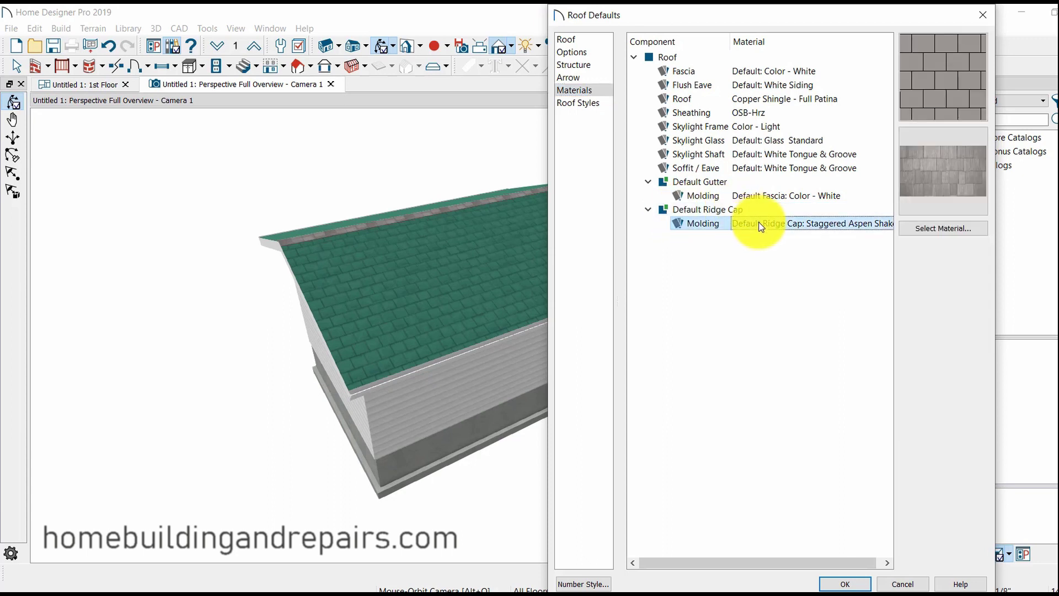
left_click(940, 232)
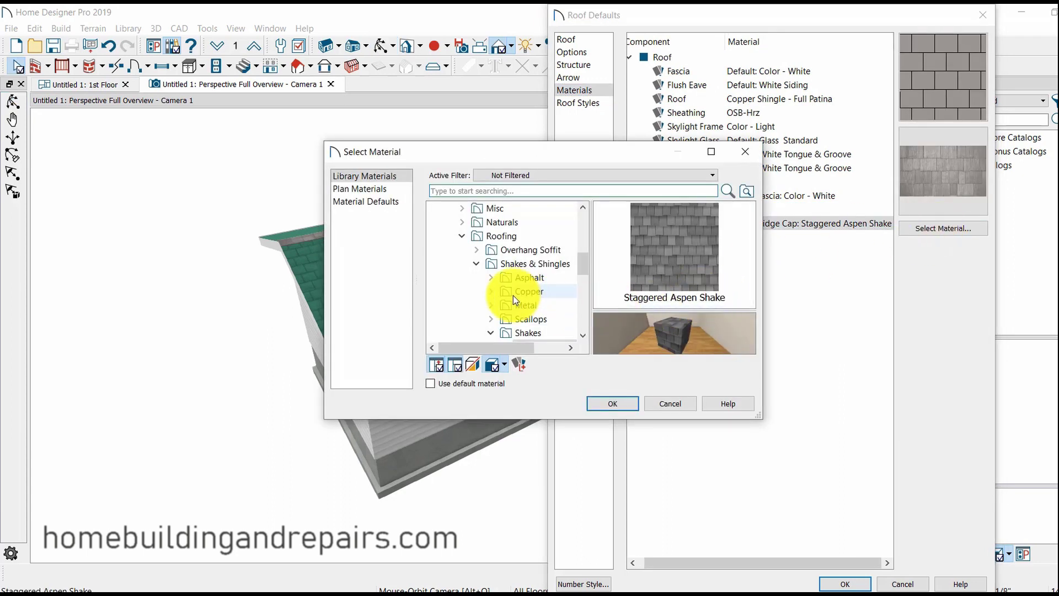
left_click(493, 292)
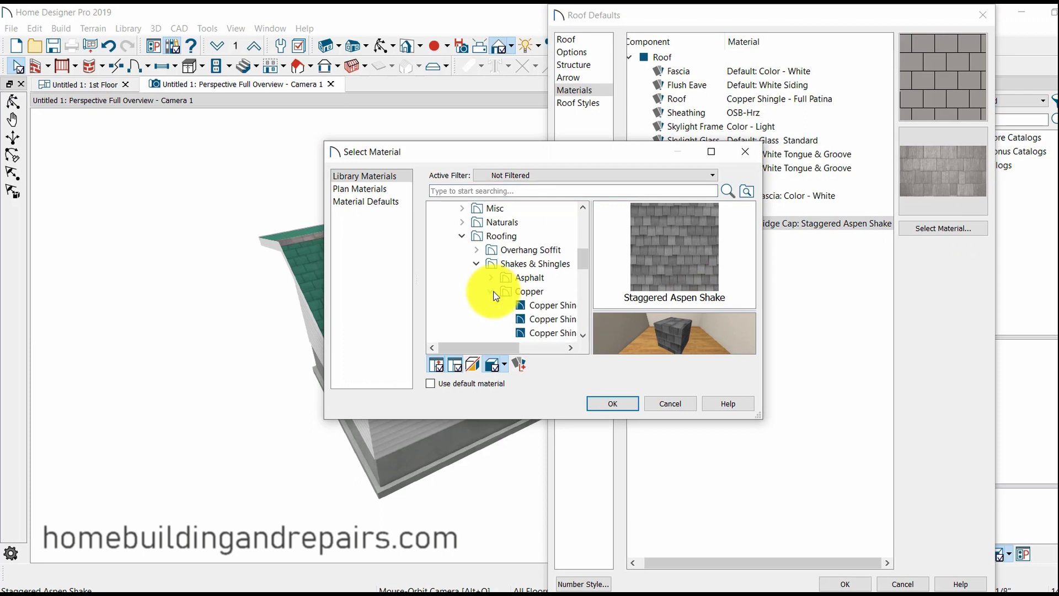
left_click(550, 319)
left_click(629, 400)
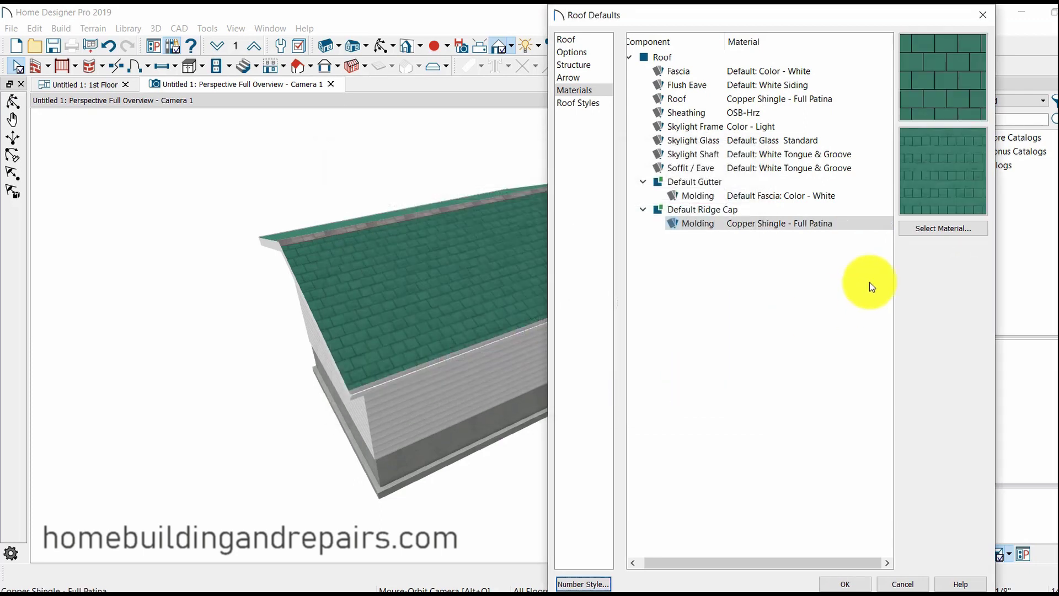
left_click(844, 583)
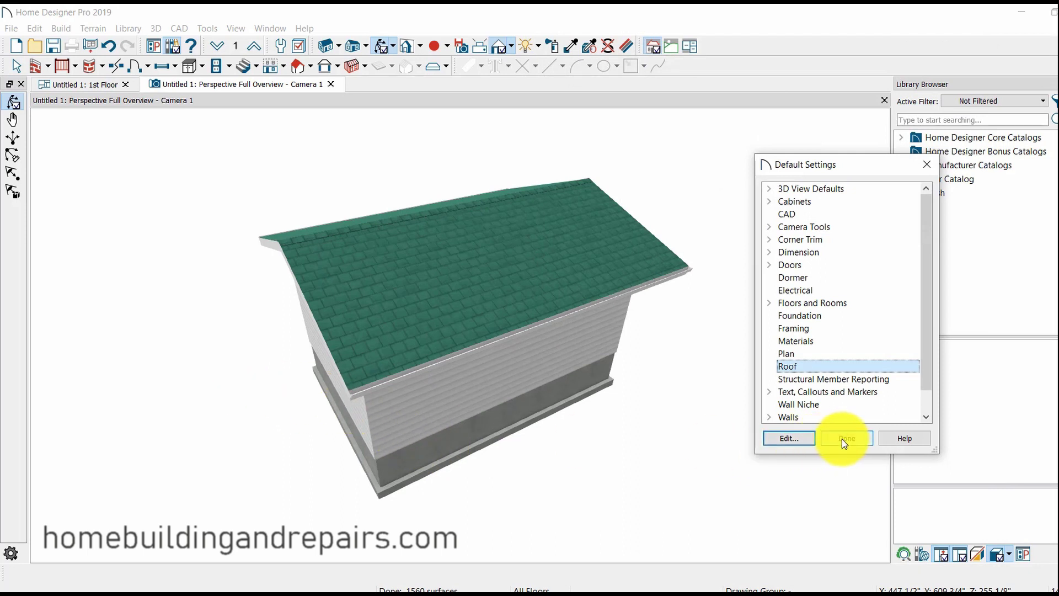
Step: Set the roof defaults to a 12-in-12 pitch with 36-inch eaves
double_click(794, 366)
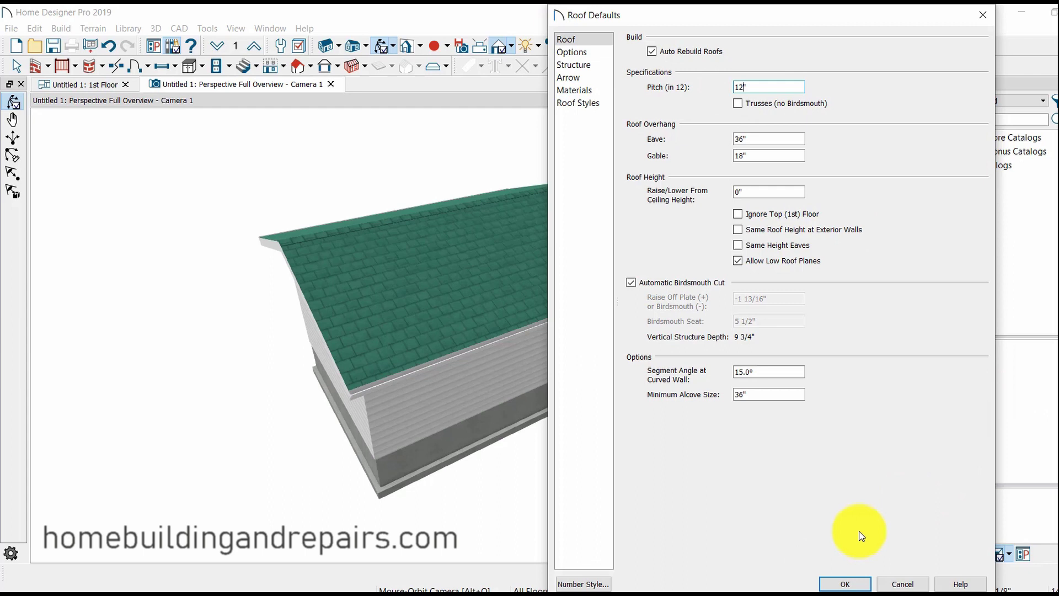
left_click(839, 583)
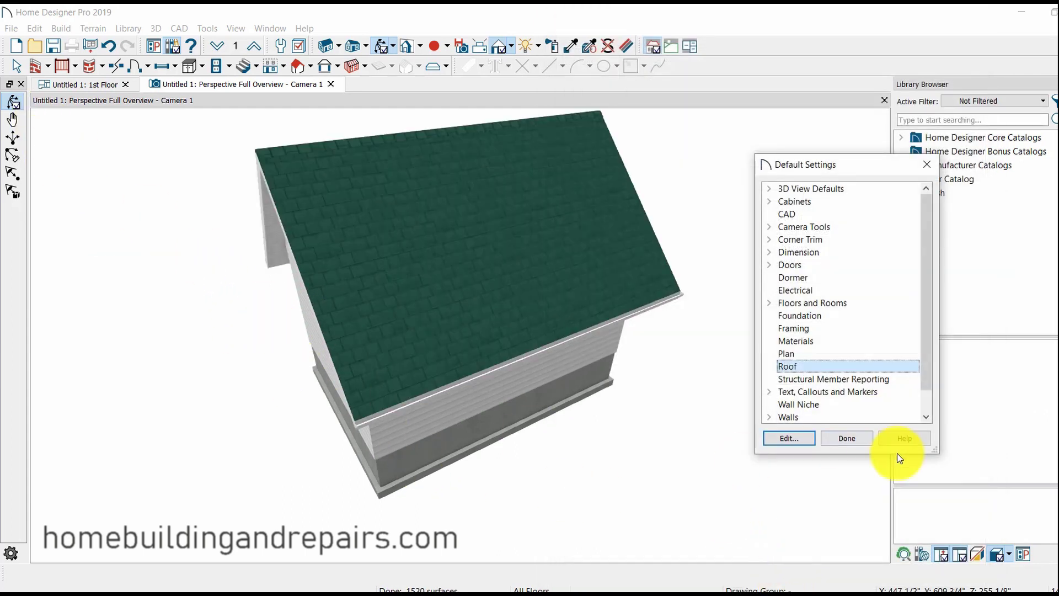
Step: Close Default Settings and orbit the 3D view to inspect the steeper gable roof from several sides
left_click(852, 438)
left_click_drag(300, 490, 391, 353)
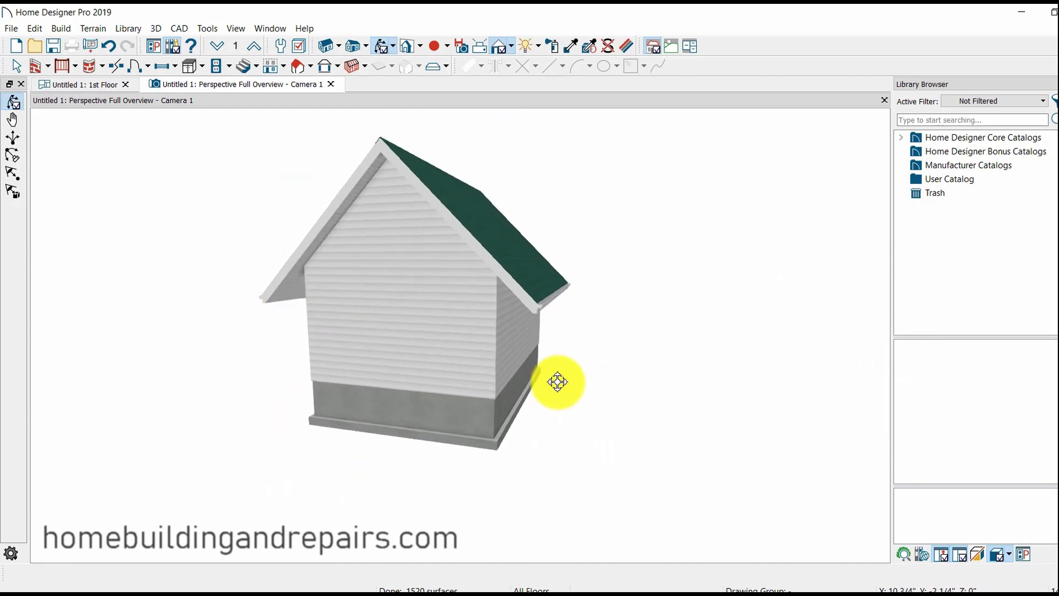
left_click_drag(557, 383, 446, 364)
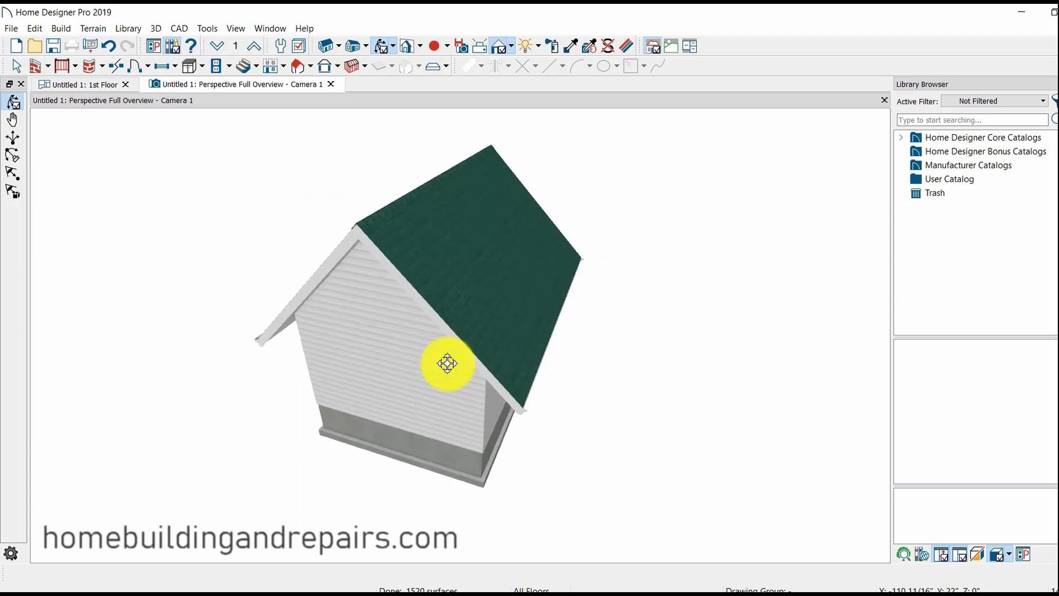
left_click_drag(521, 369, 577, 374)
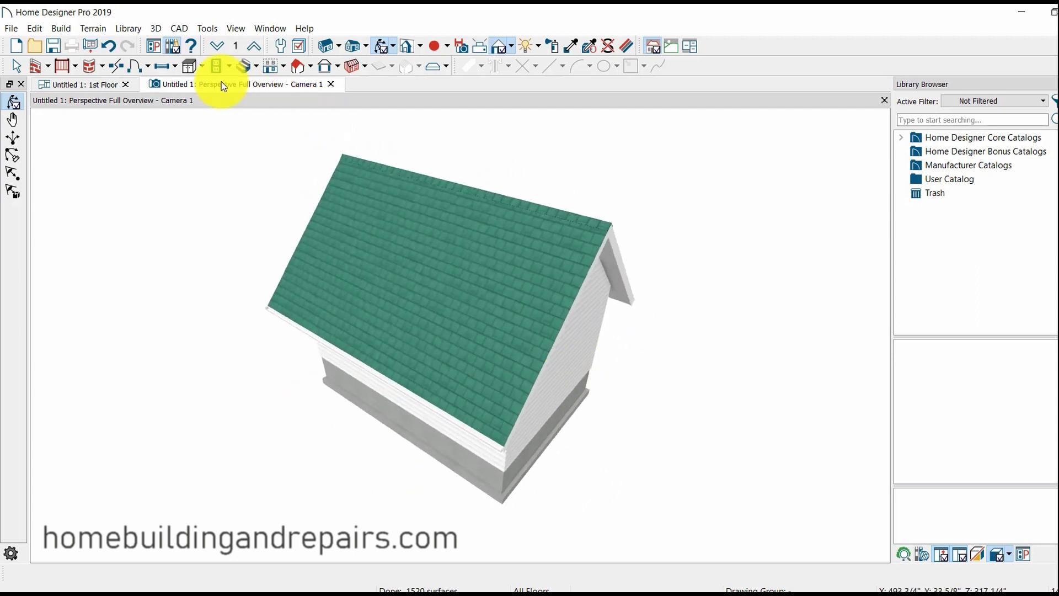
Step: On the 1st floor plan, draw new exterior walls up and right from the top wall
left_click(95, 84)
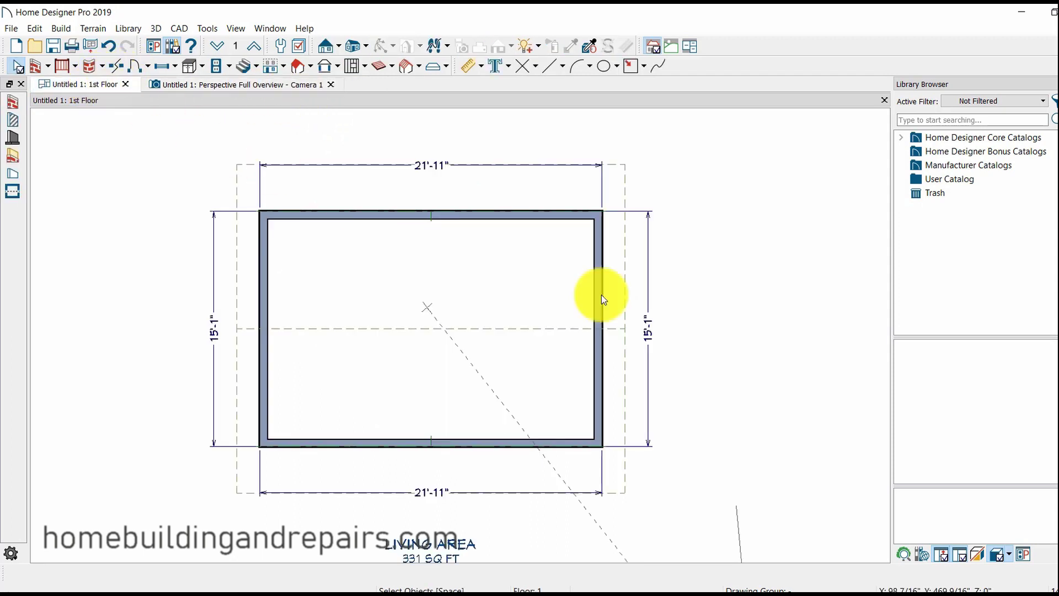
scroll(534, 307, "down", 1)
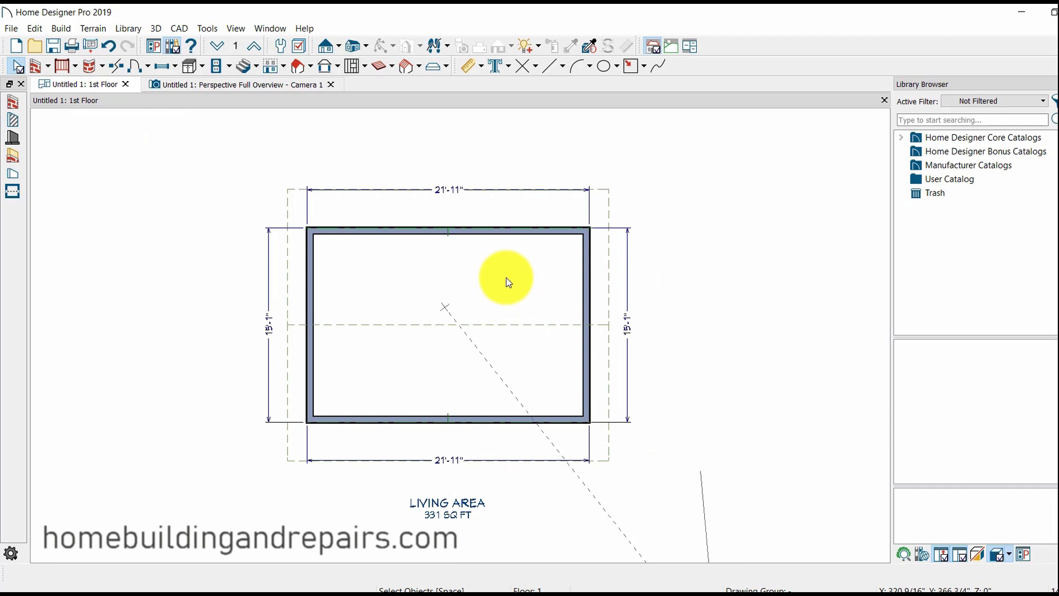
middle_click_drag(509, 282, 479, 341)
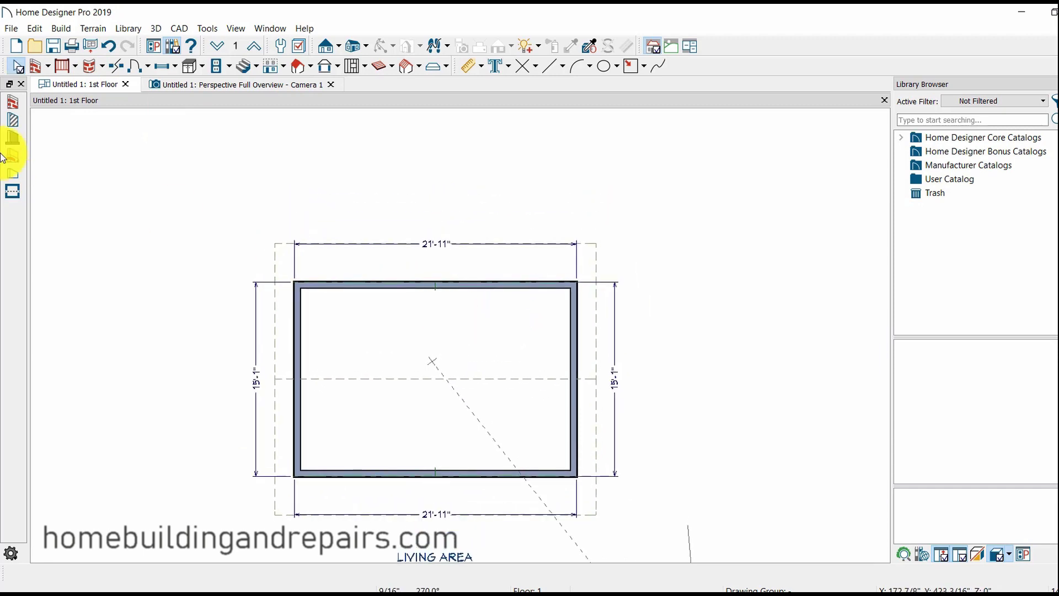
left_click(15, 108)
left_click_drag(473, 281, 472, 200)
left_click_drag(473, 199, 580, 206)
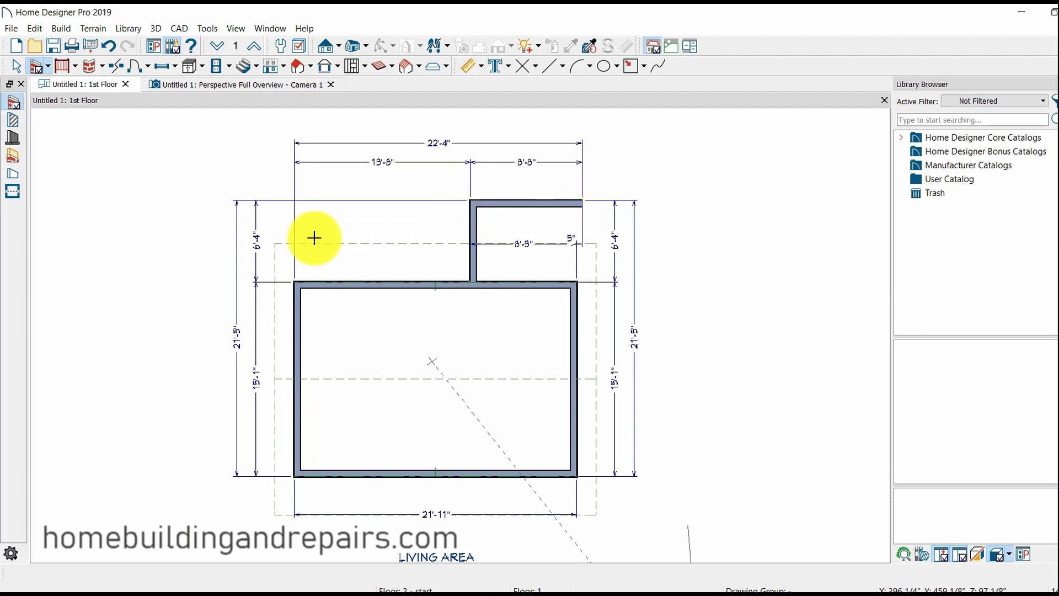
Step: Extend the right exterior wall up to close the new 8'-3"-wide room
left_click(17, 66)
left_click(575, 322)
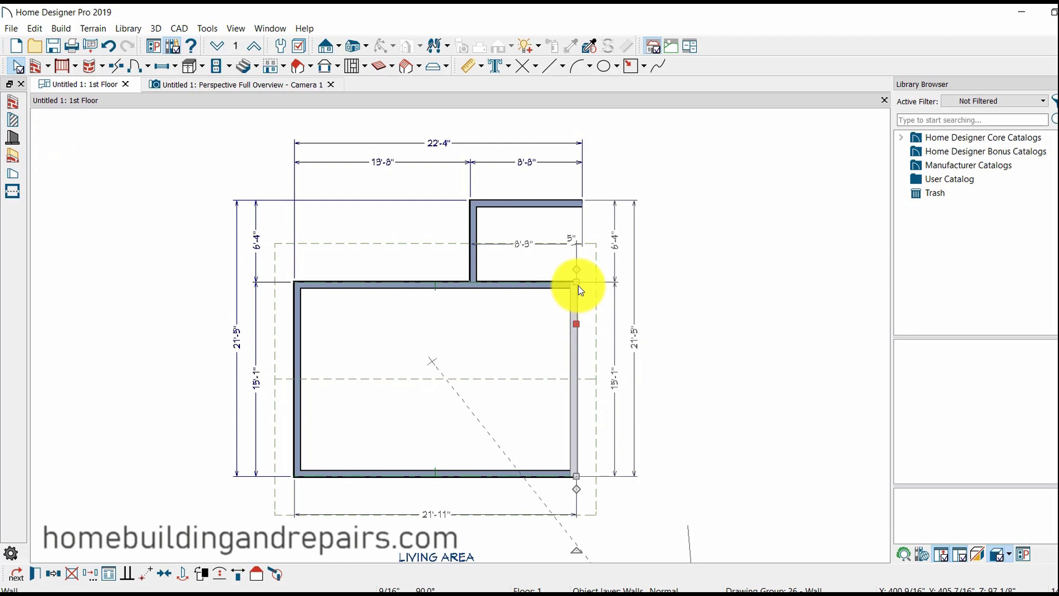
left_click_drag(574, 282, 574, 202)
left_click(547, 203)
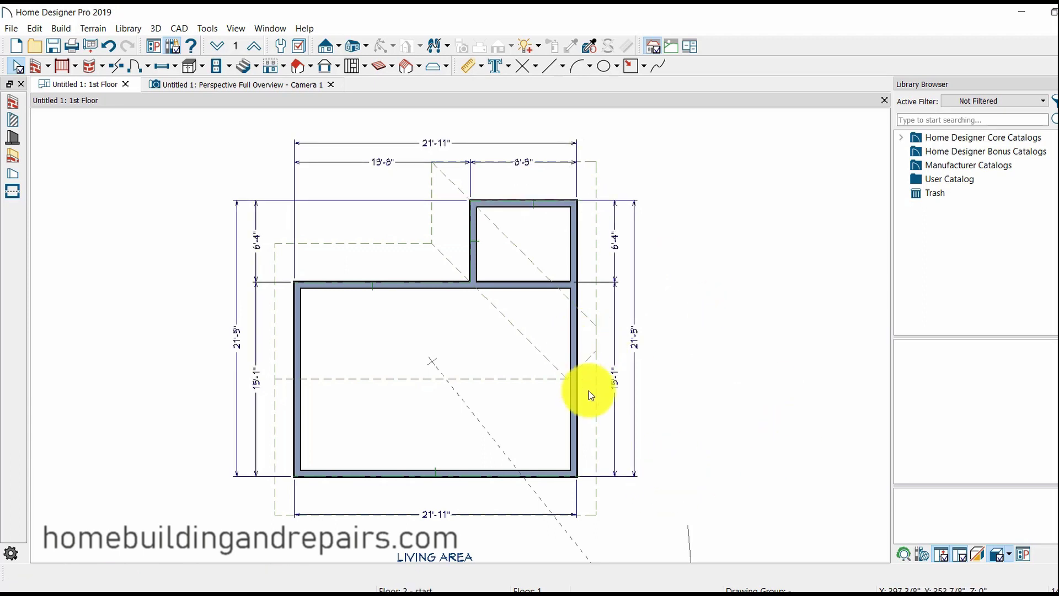
Step: Orbit the 3D perspective around the L-shaped house toward the new wing's end wall
left_click(269, 85)
left_click_drag(551, 355, 358, 351)
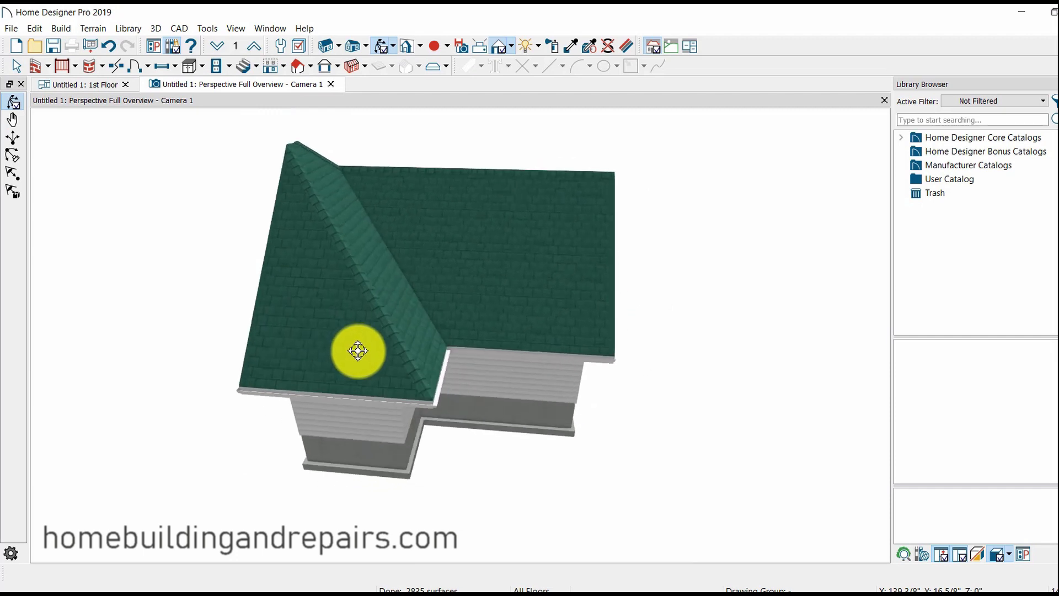
left_click_drag(339, 428, 489, 375)
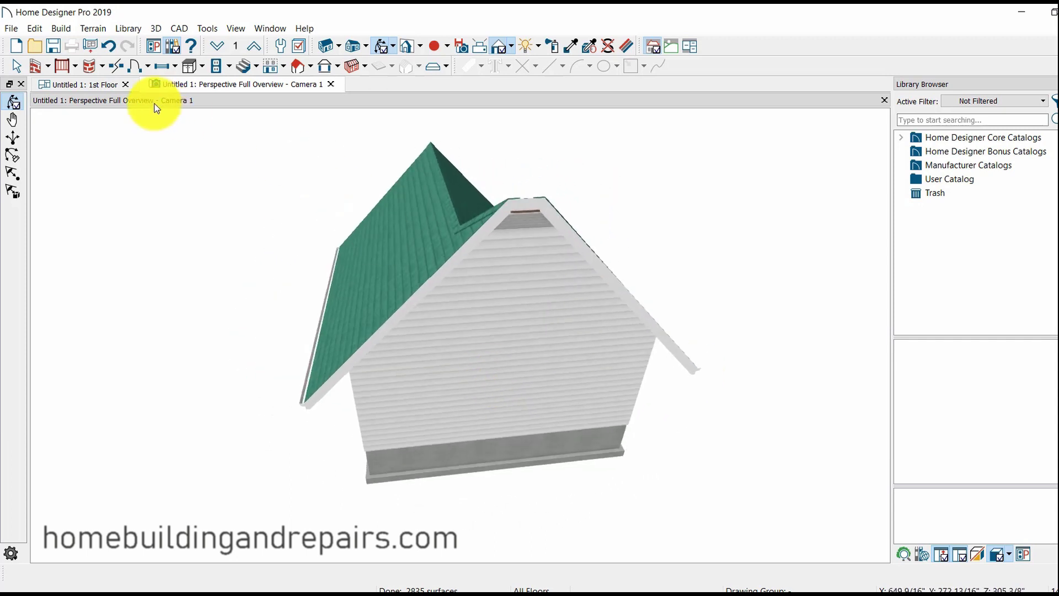
Step: Change the small room's top wall to a gable wall and check the rebuilt wing roof in 3D
left_click(90, 83)
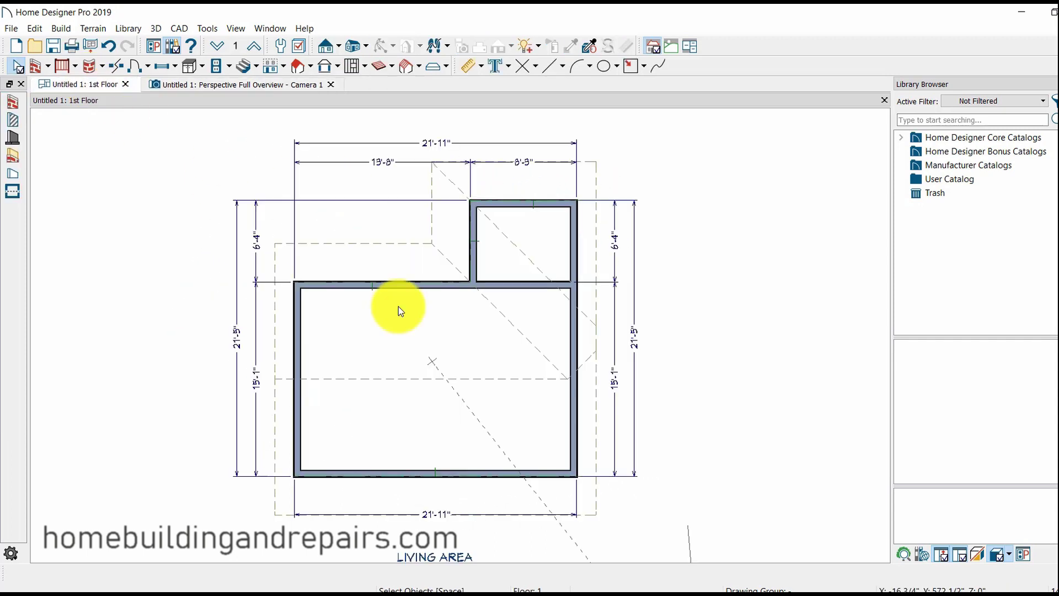
left_click(535, 201)
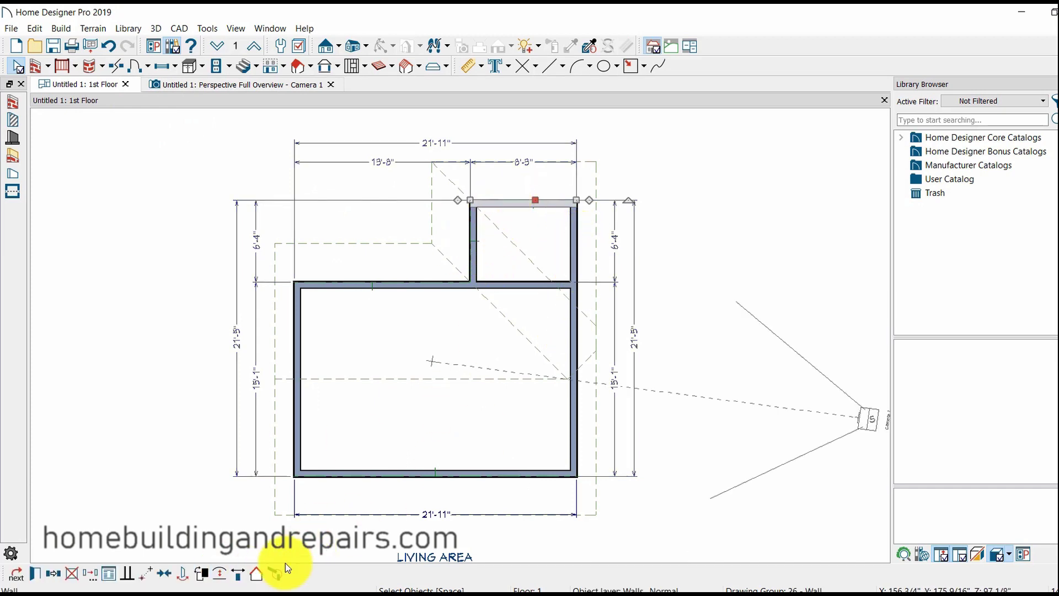
left_click(257, 576)
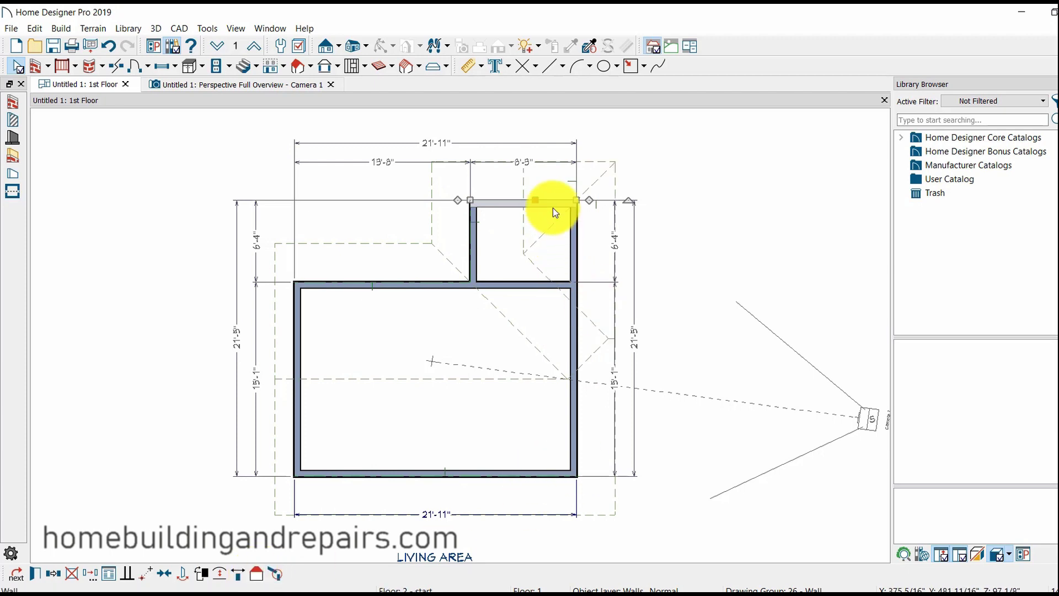
left_click(282, 88)
left_click_drag(584, 378, 475, 480)
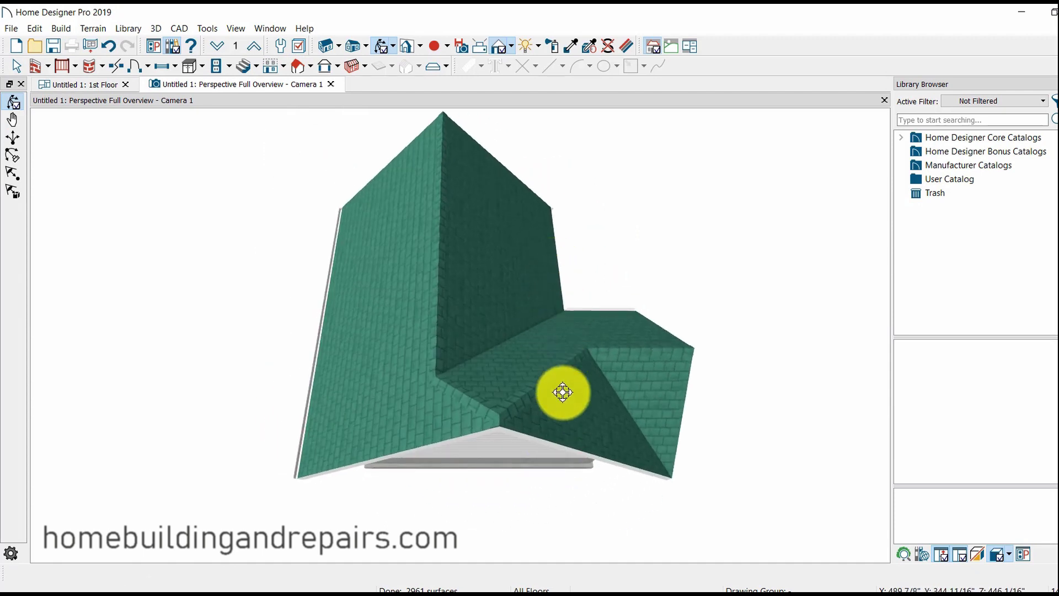
left_click(97, 84)
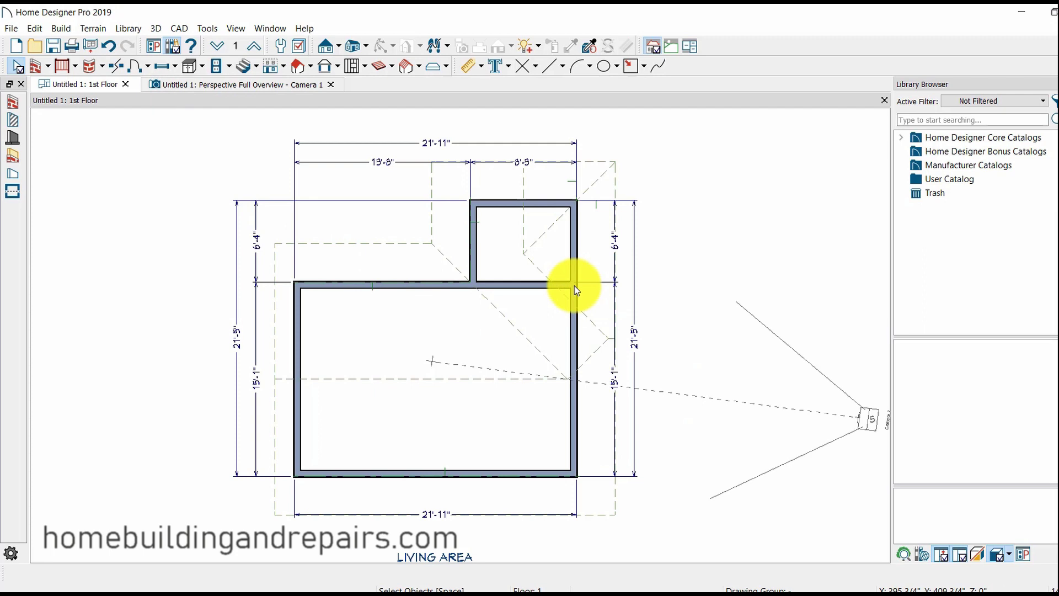
Step: Break the right exterior wall at the wing corner, then select its upper and lower segments
left_click(118, 67)
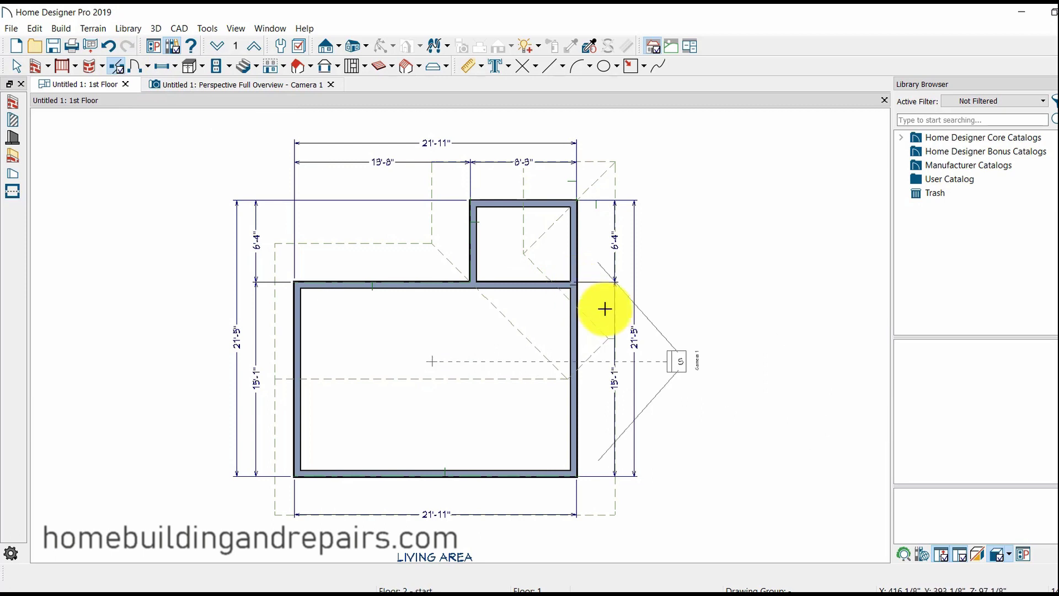
left_click(20, 66)
left_click(574, 257)
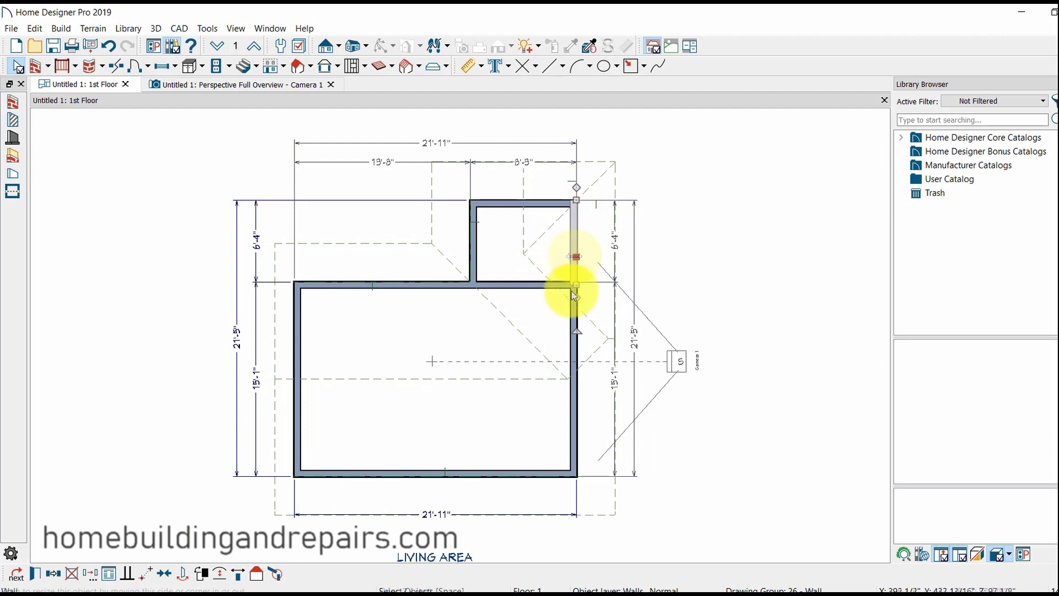
left_click(573, 409)
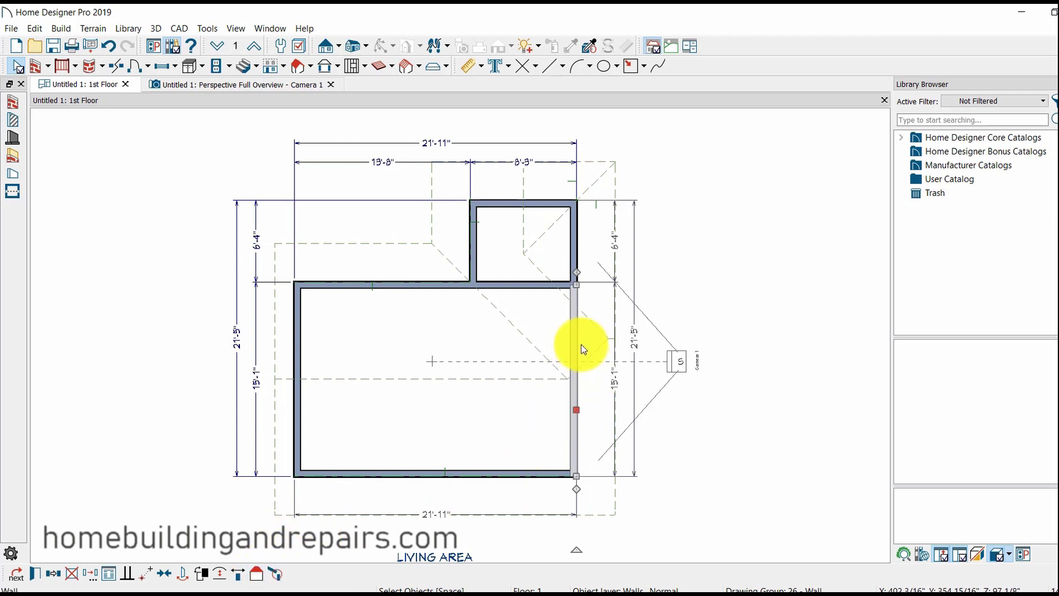
left_click(575, 250)
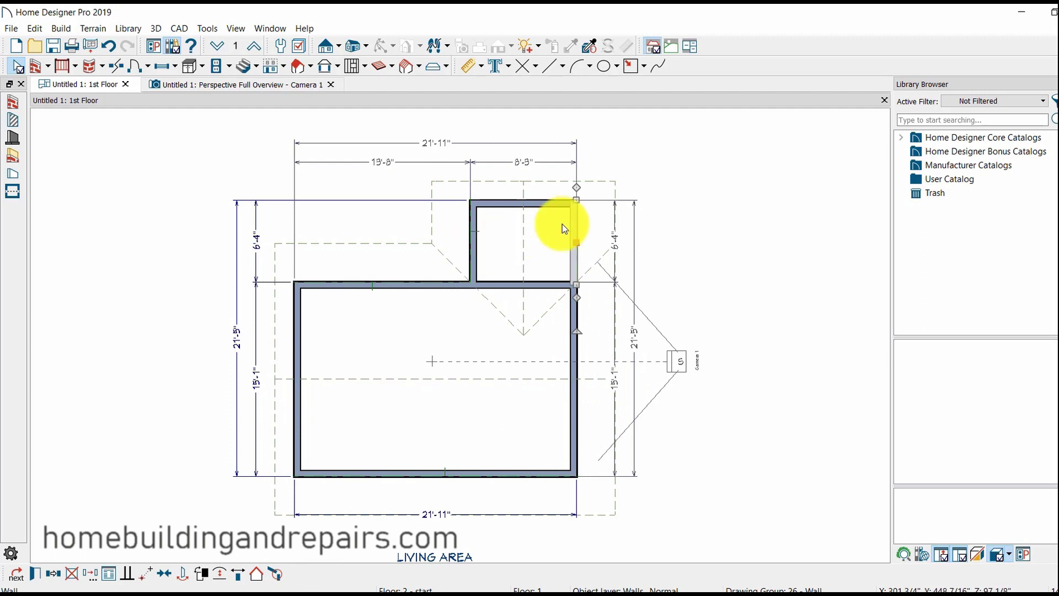
Step: Orbit the 3D view to show the wing's gable meeting the main copper roof at the L corner
left_click(258, 84)
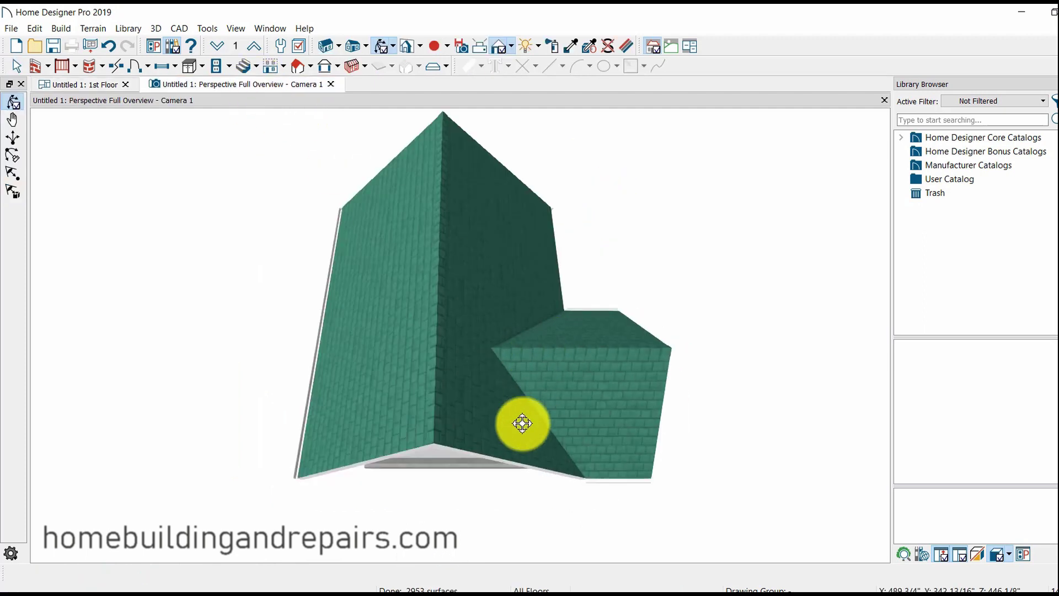
left_click_drag(520, 420, 385, 382)
left_click_drag(296, 413, 671, 445)
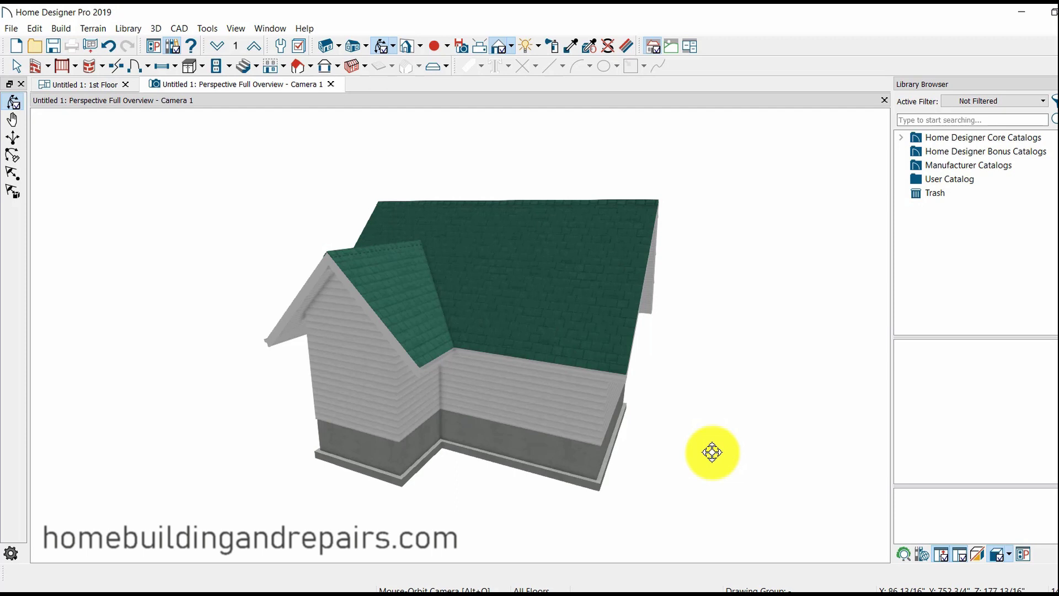
left_click_drag(532, 425, 577, 477)
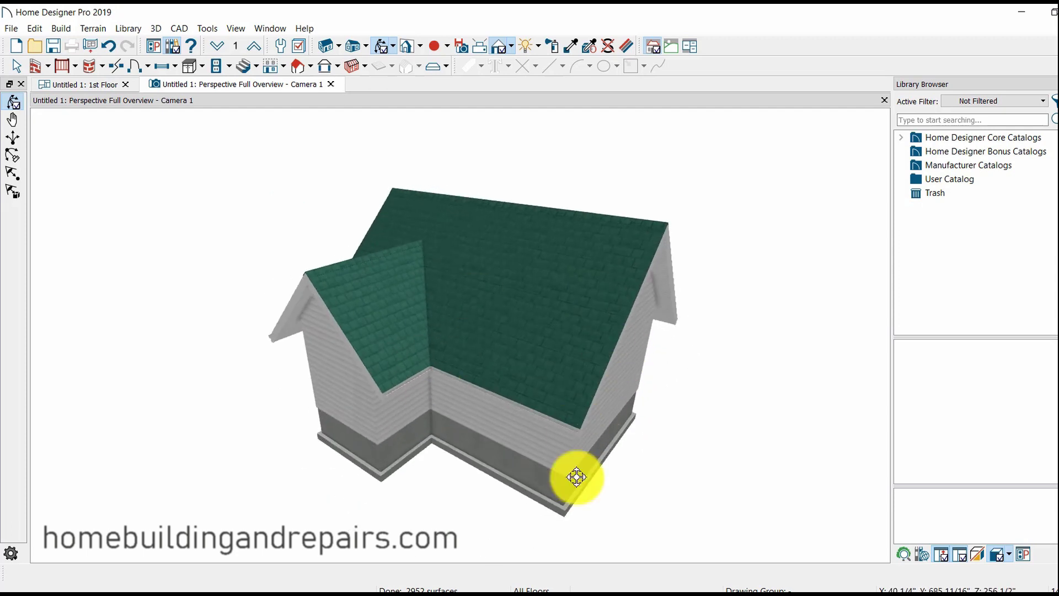